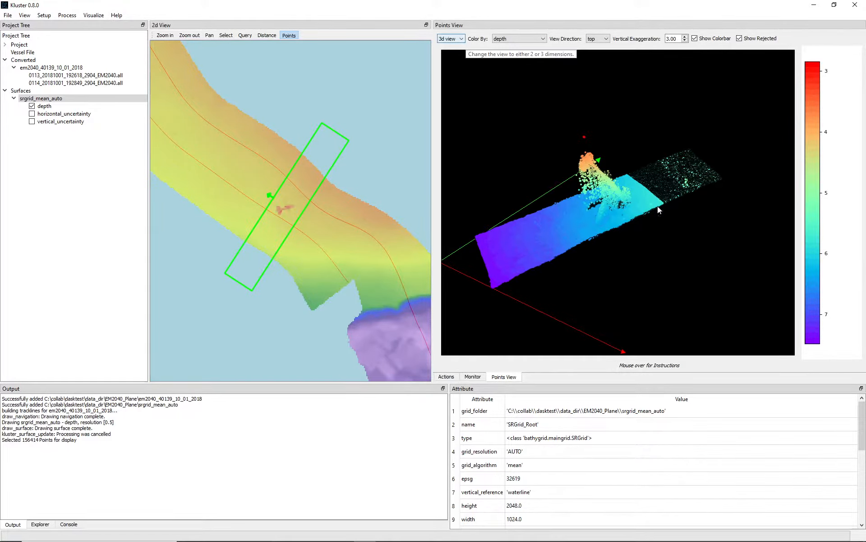
Examine the selected soundings in 3D from above and from the side, and read the Points View interaction instructions
{"action": "left_click_drag", "start_coordinate": [516, 217], "coordinate": [541, 263]}
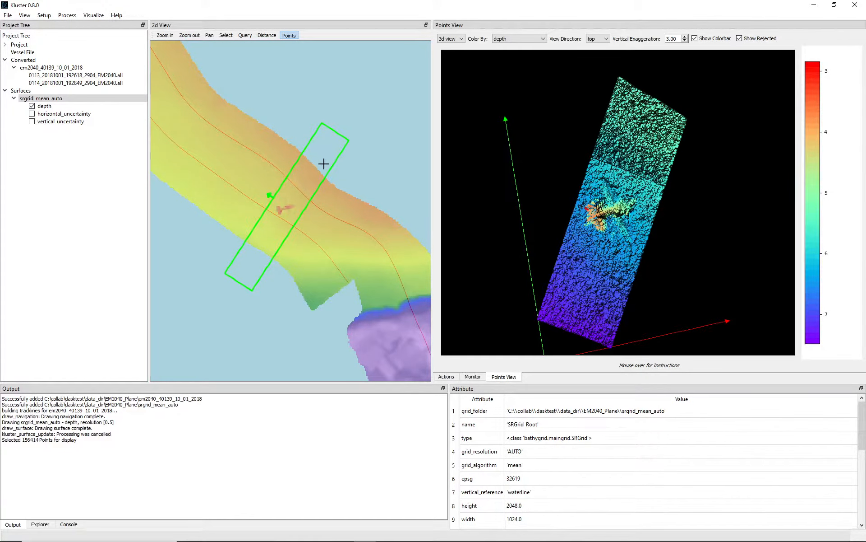
{"action": "left_click_drag", "start_coordinate": [688, 269], "coordinate": [643, 218]}
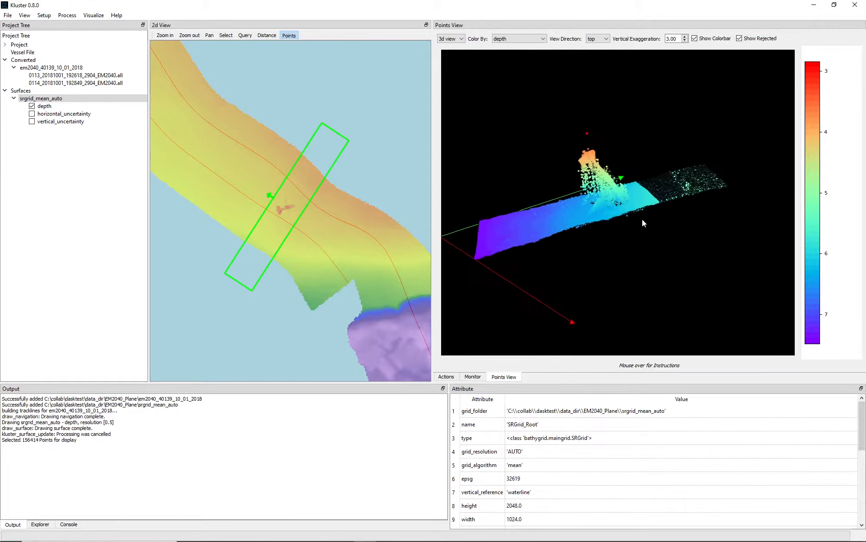
{"action": "scroll", "coordinate": [641, 228], "scroll_direction": "up", "scroll_amount": 6}
{"action": "scroll", "coordinate": [641, 227], "scroll_direction": "up", "scroll_amount": 3}
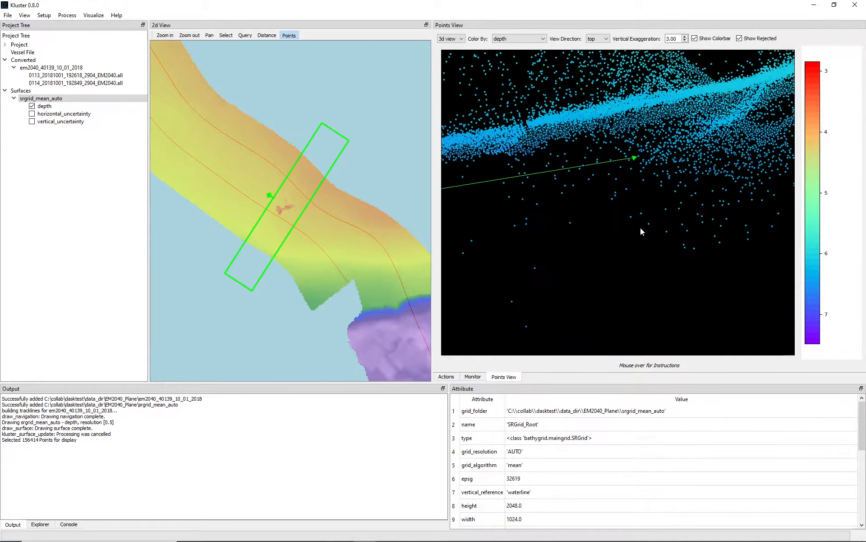
{"action": "left_click_drag", "start_coordinate": [672, 160], "coordinate": [657, 256]}
{"action": "scroll", "coordinate": [657, 256], "scroll_direction": "down", "scroll_amount": 5}
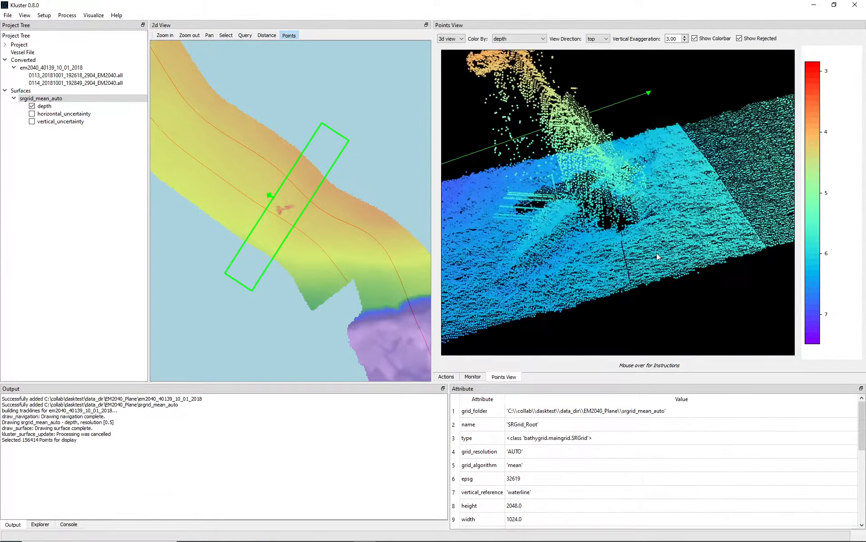
{"action": "scroll", "coordinate": [611, 230], "scroll_direction": "down", "scroll_amount": 5}
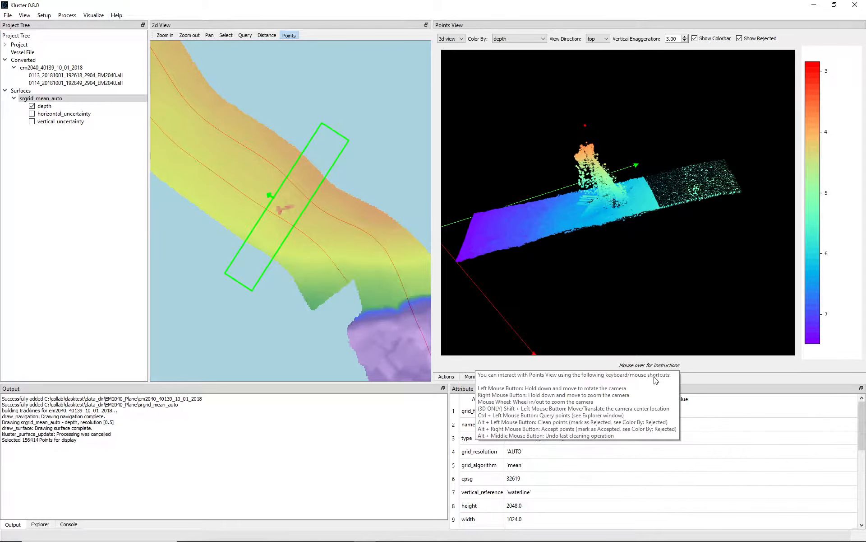
{"action": "mouse_move", "coordinate": [655, 366]}
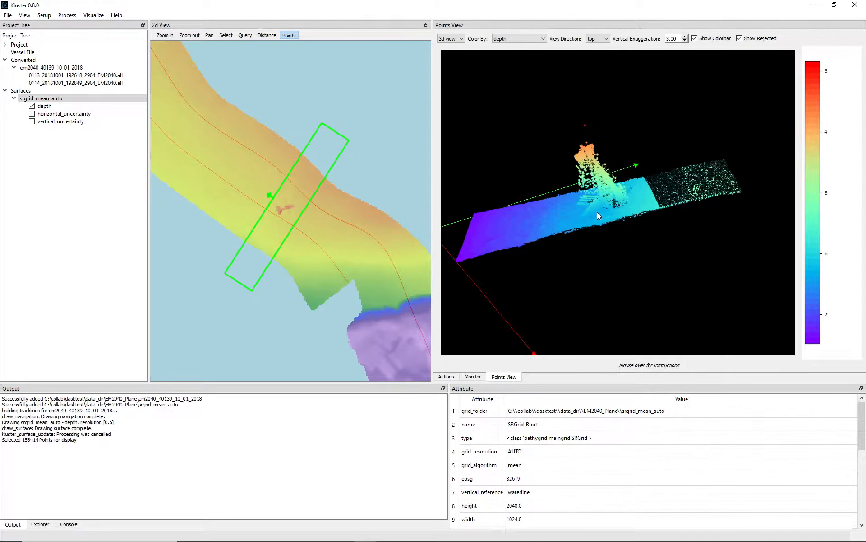
Inspect the structure rising from the seabed at several zoom levels, shifting the 3D camera center along the swath and back to the structure
{"action": "mouse_move", "coordinate": [609, 207]}
{"action": "left_mouse_down"}
{"action": "mouse_move", "coordinate": [593, 231]}
{"action": "mouse_move", "coordinate": [542, 184]}
{"action": "mouse_move", "coordinate": [648, 199]}
{"action": "mouse_move", "coordinate": [584, 226]}
{"action": "mouse_move", "coordinate": [613, 224]}
{"action": "mouse_move", "coordinate": [593, 215]}
{"action": "left_mouse_up"}
{"action": "scroll", "coordinate": [615, 207], "scroll_direction": "up", "scroll_amount": 6}
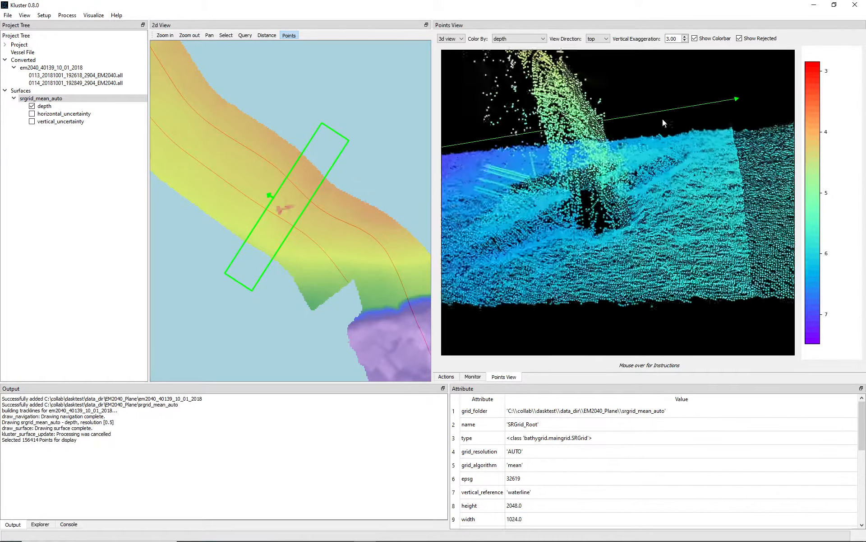
{"action": "scroll", "coordinate": [650, 164], "scroll_direction": "down", "scroll_amount": 8}
{"action": "scroll", "coordinate": [617, 210], "scroll_direction": "up", "scroll_amount": 5}
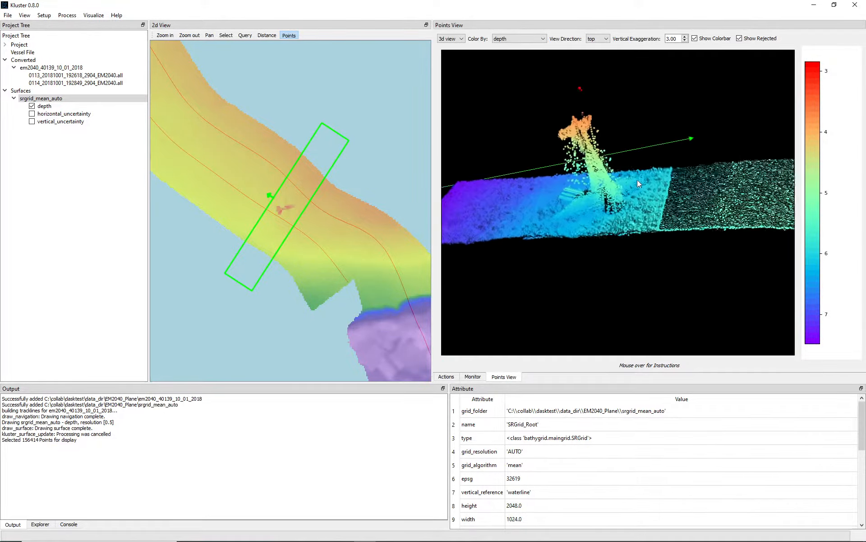
{"action": "scroll", "coordinate": [617, 211], "scroll_direction": "up", "scroll_amount": 6}
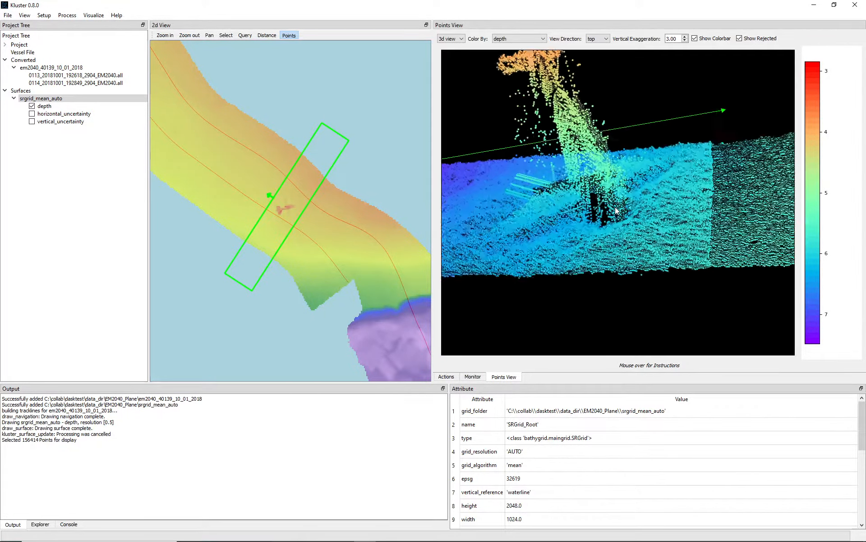
{"action": "scroll", "coordinate": [616, 211], "scroll_direction": "down", "scroll_amount": 6}
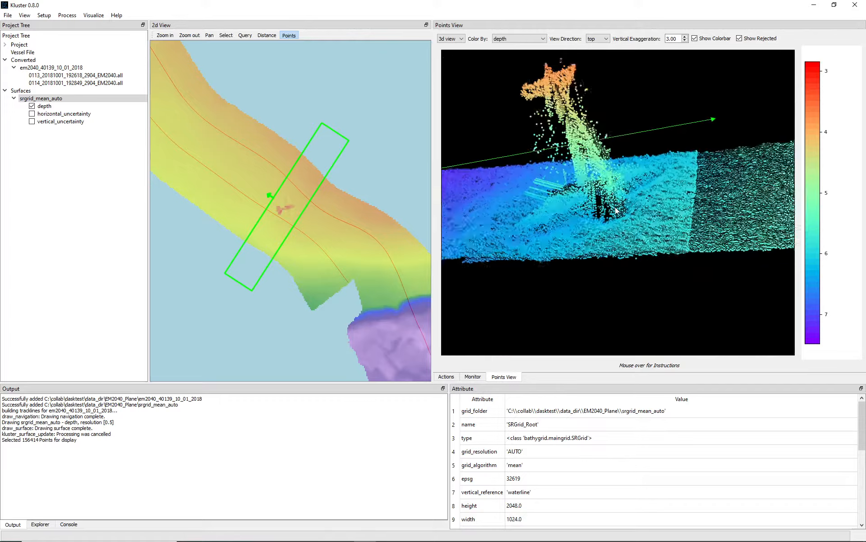
{"action": "scroll", "coordinate": [616, 210], "scroll_direction": "up", "scroll_amount": 4}
{"action": "scroll", "coordinate": [616, 210], "scroll_direction": "down", "scroll_amount": 3}
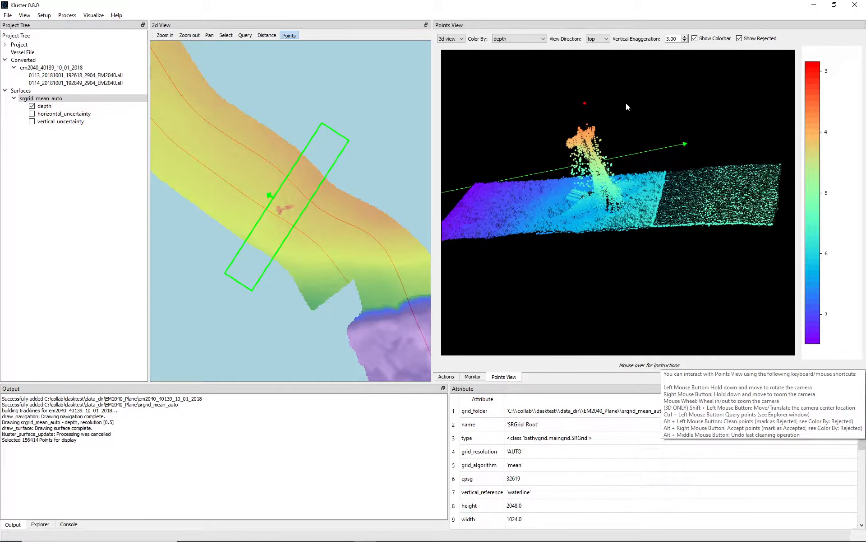
{"action": "left_click_drag", "start_coordinate": [622, 220], "coordinate": [723, 204]}
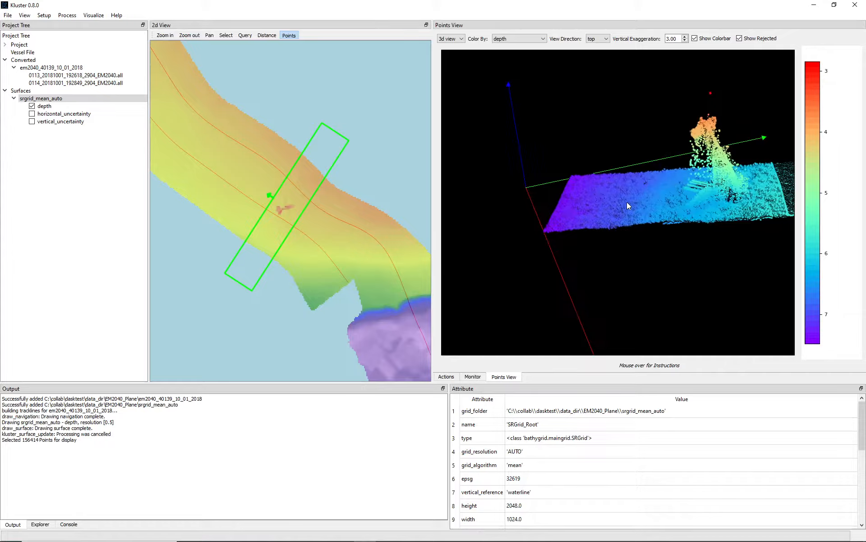
{"action": "scroll", "coordinate": [627, 202], "scroll_direction": "up", "scroll_amount": 6}
{"action": "left_click_drag", "start_coordinate": [627, 202], "coordinate": [714, 180]}
{"action": "mouse_move", "coordinate": [678, 213]}
{"action": "left_mouse_down"}
{"action": "mouse_move", "coordinate": [627, 198]}
{"action": "mouse_move", "coordinate": [641, 180]}
{"action": "mouse_move", "coordinate": [617, 194]}
{"action": "mouse_move", "coordinate": [714, 189]}
{"action": "mouse_move", "coordinate": [735, 210]}
{"action": "mouse_move", "coordinate": [707, 230]}
{"action": "mouse_move", "coordinate": [659, 227]}
{"action": "mouse_move", "coordinate": [660, 205]}
{"action": "mouse_move", "coordinate": [649, 222]}
{"action": "mouse_move", "coordinate": [502, 187]}
{"action": "mouse_move", "coordinate": [532, 199]}
{"action": "mouse_move", "coordinate": [559, 153]}
{"action": "mouse_move", "coordinate": [607, 221]}
{"action": "mouse_move", "coordinate": [591, 204]}
{"action": "mouse_move", "coordinate": [621, 201]}
{"action": "mouse_move", "coordinate": [669, 213]}
{"action": "mouse_move", "coordinate": [661, 212]}
{"action": "left_mouse_up"}
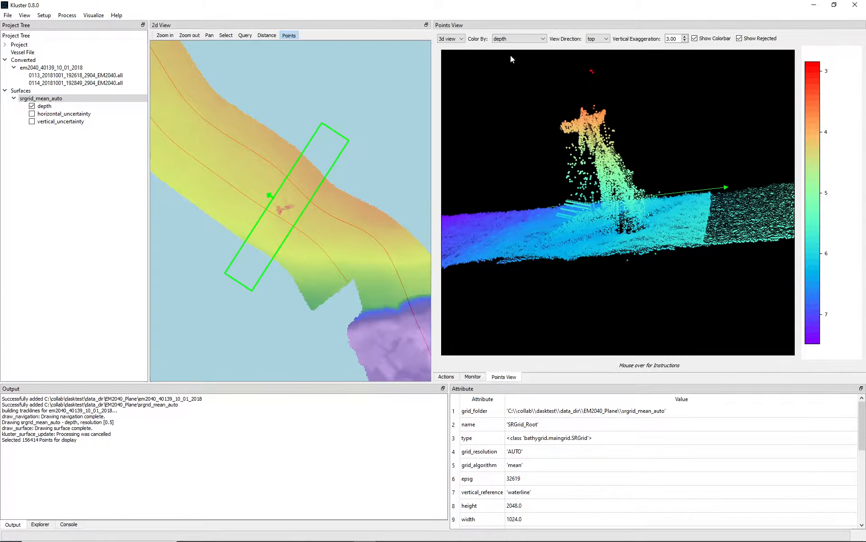
Switch the sounding colors between vertical_uncertainty and depth to compare the two, ending on vertical_uncertainty
{"action": "left_click", "coordinate": [527, 39]}
{"action": "left_click", "coordinate": [529, 43]}
{"action": "scroll", "coordinate": [530, 44], "scroll_direction": "down", "scroll_amount": 1}
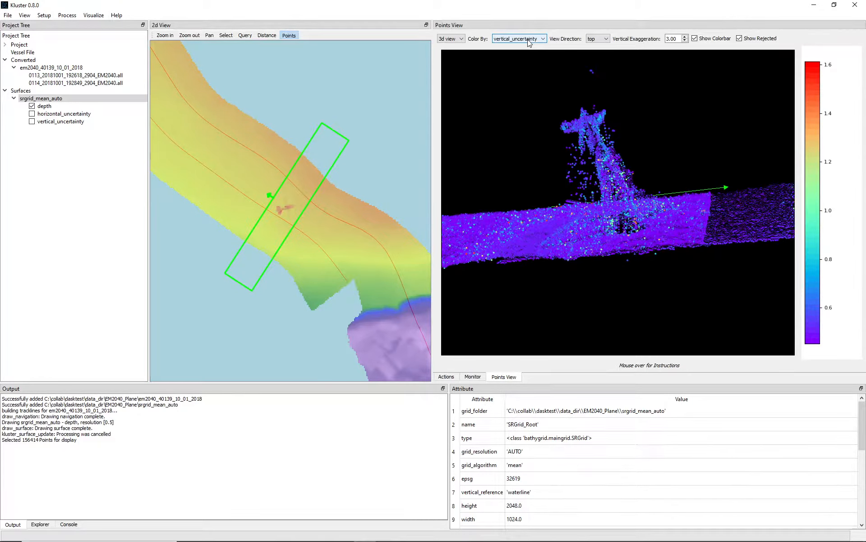
{"action": "scroll", "coordinate": [530, 44], "scroll_direction": "up", "scroll_amount": 1}
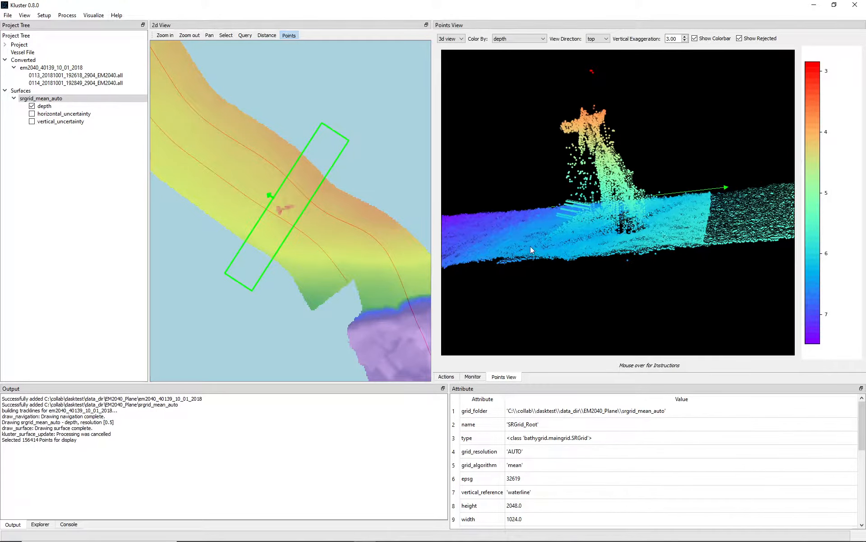
{"action": "scroll", "coordinate": [520, 42], "scroll_direction": "down", "scroll_amount": 1}
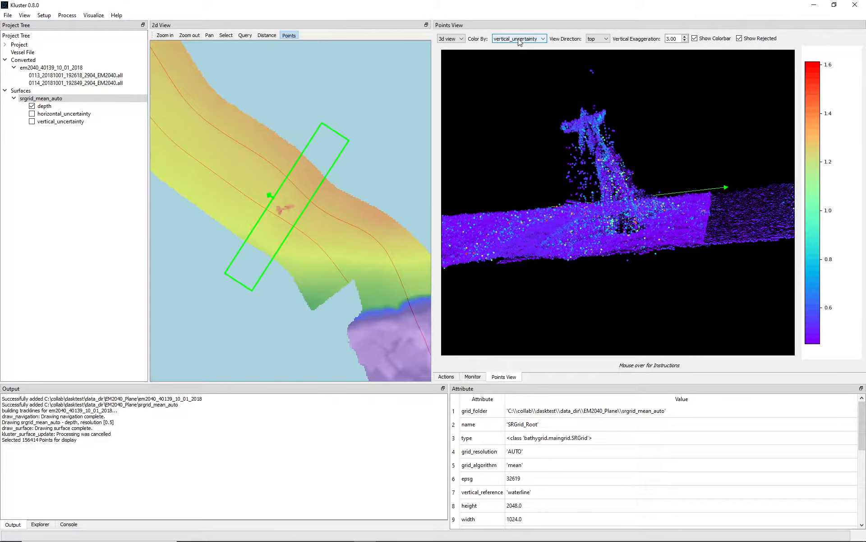
Color the soundings by beam, rejected and system in turn, and select the converted dataset em2040_40139_10_01_2018 for comparison
{"action": "scroll", "coordinate": [519, 42], "scroll_direction": "down", "scroll_amount": 2}
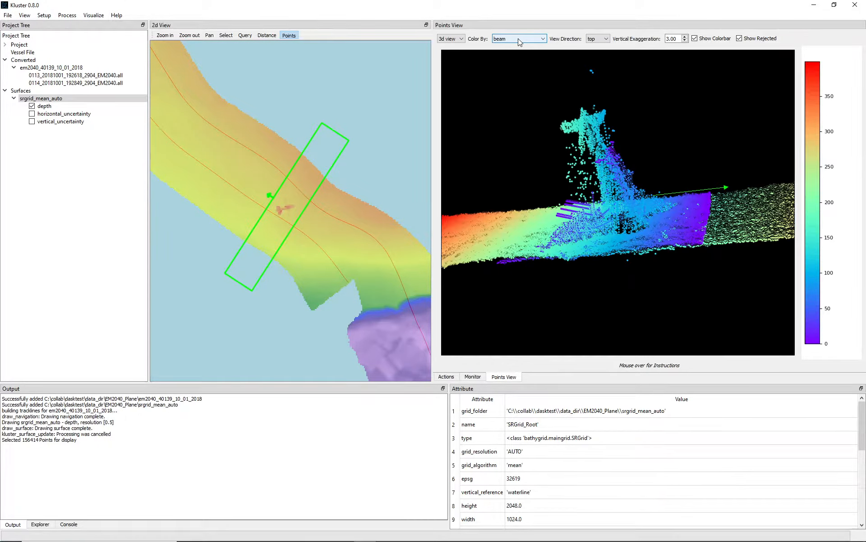
{"action": "scroll", "coordinate": [520, 43], "scroll_direction": "down", "scroll_amount": 1}
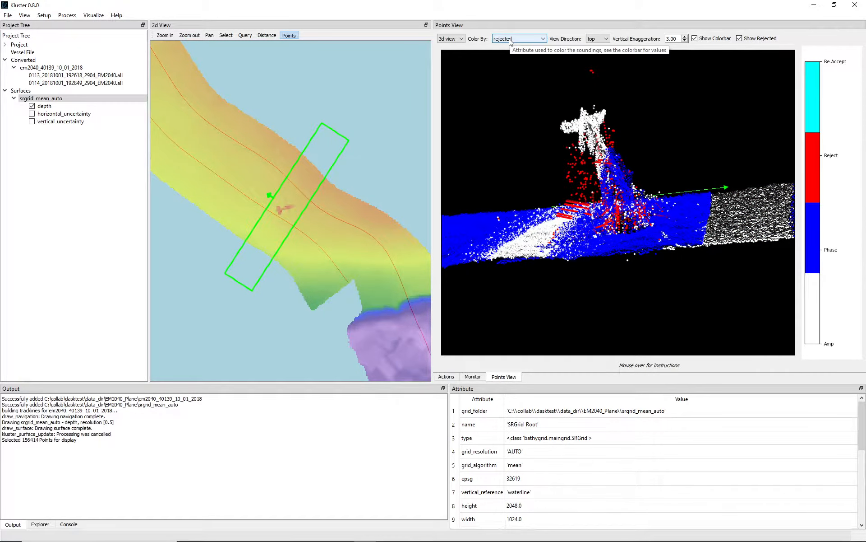
{"action": "scroll", "coordinate": [510, 42], "scroll_direction": "down", "scroll_amount": 1}
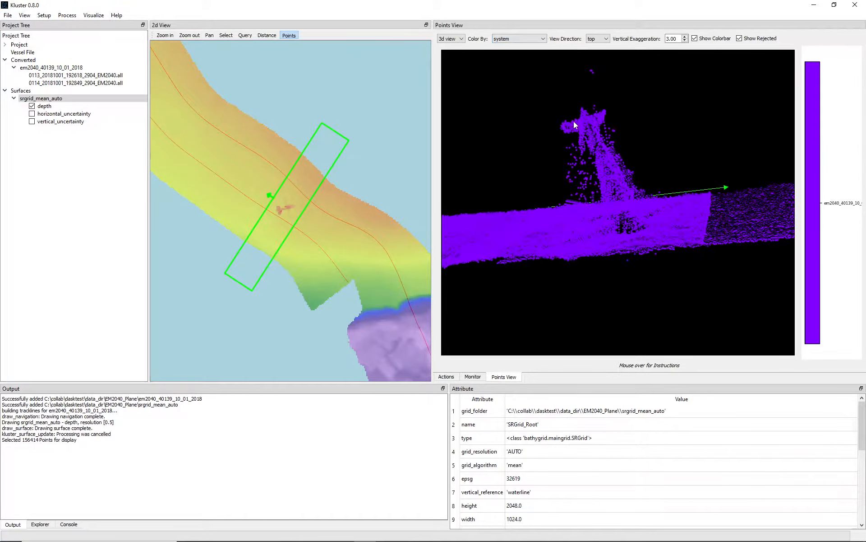
{"action": "left_click", "coordinate": [62, 69]}
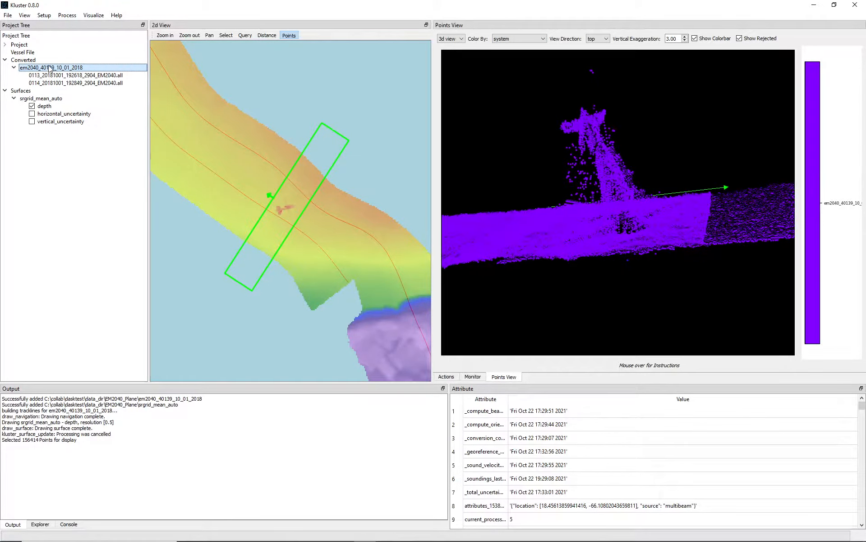
{"action": "left_click_drag", "start_coordinate": [672, 226], "coordinate": [611, 201]}
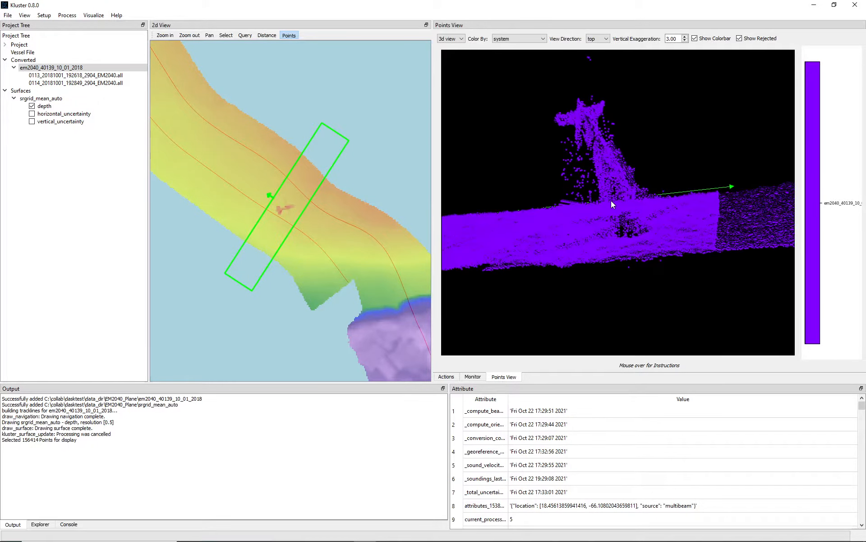
Color the soundings by linename and examine how the two survey lines overlap around the structure
{"action": "left_click", "coordinate": [519, 39]}
{"action": "left_click", "coordinate": [506, 77]}
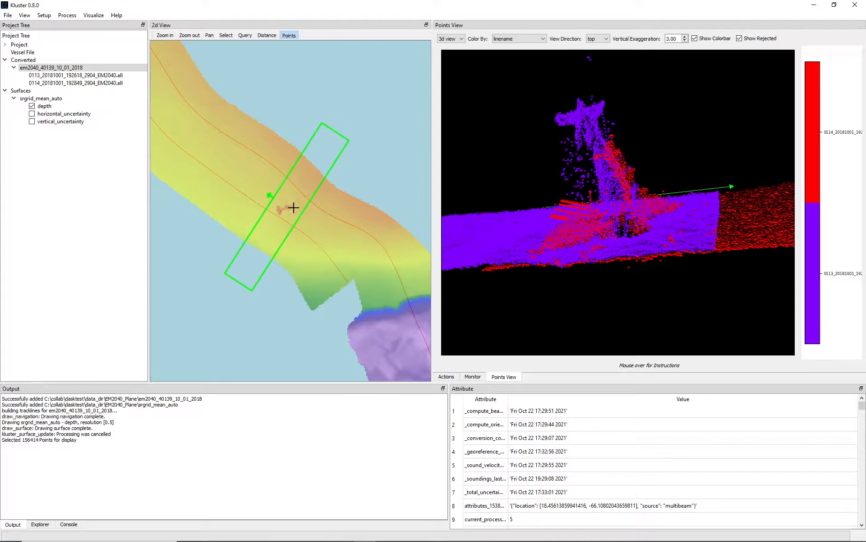
{"action": "scroll", "coordinate": [611, 214], "scroll_direction": "down", "scroll_amount": 1}
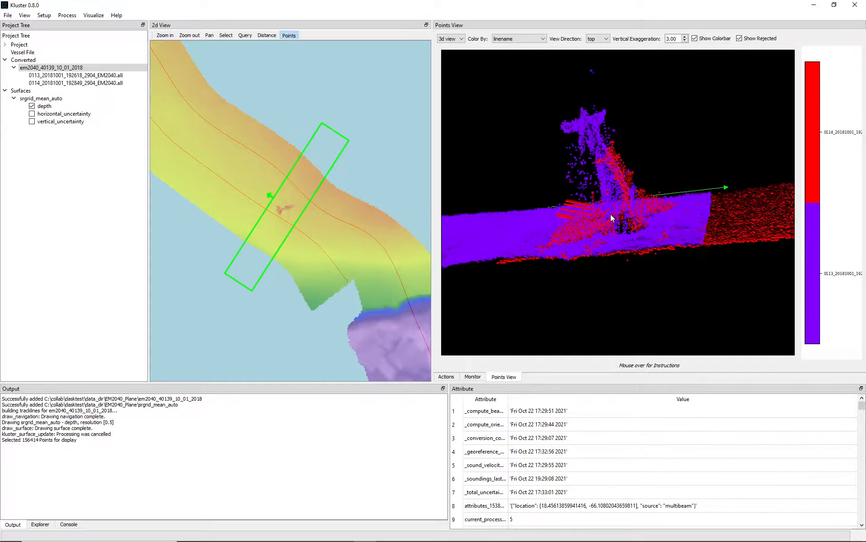
{"action": "left_click_drag", "start_coordinate": [611, 214], "coordinate": [629, 232]}
{"action": "scroll", "coordinate": [621, 234], "scroll_direction": "up", "scroll_amount": 5}
{"action": "scroll", "coordinate": [627, 237], "scroll_direction": "down", "scroll_amount": 3}
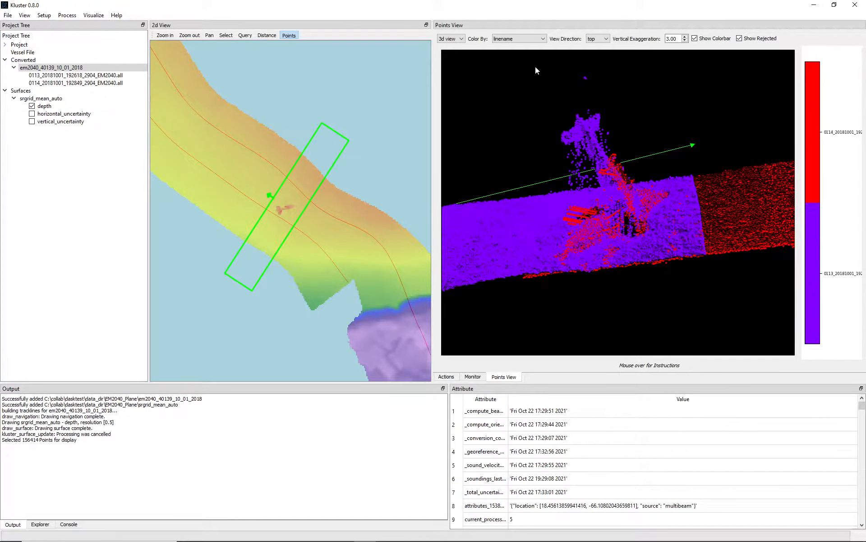
Color the soundings by rejected and query the small isolated cluster high above the structure
{"action": "left_click", "coordinate": [524, 38]}
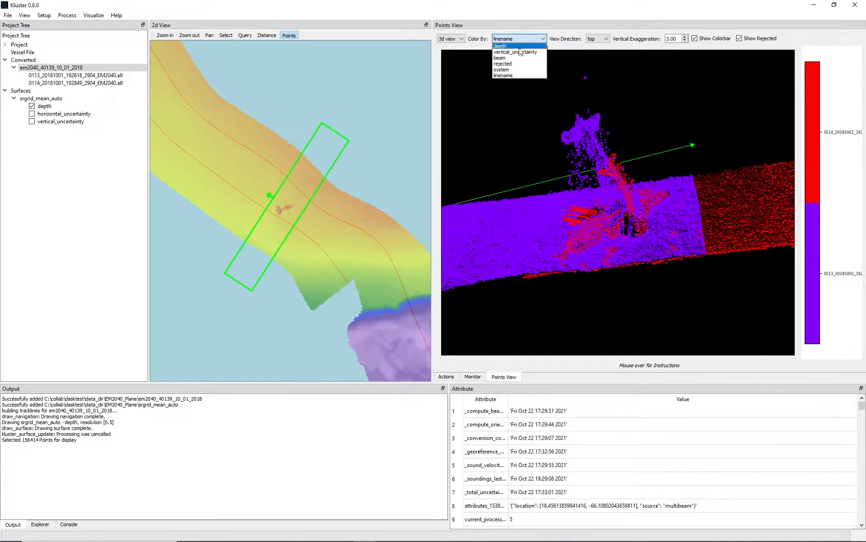
{"action": "left_click", "coordinate": [518, 63]}
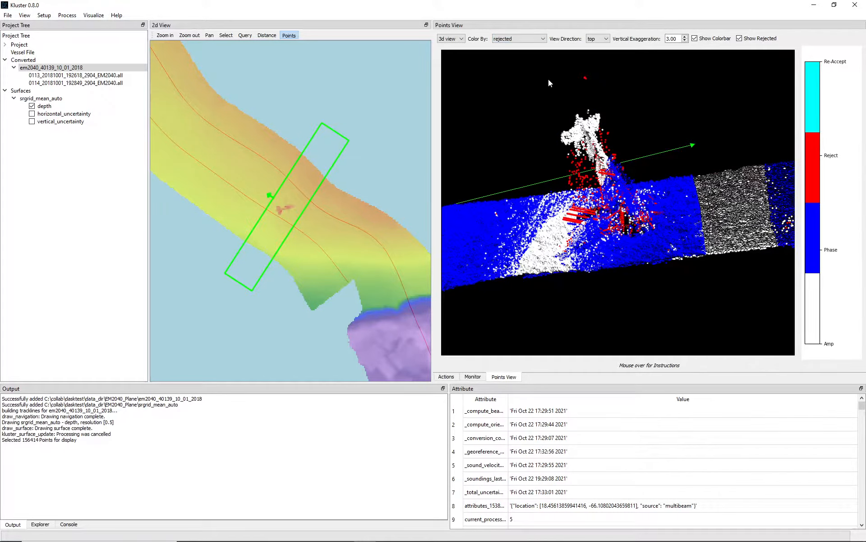
{"action": "mouse_move", "coordinate": [653, 364]}
{"action": "left_click_drag", "start_coordinate": [600, 91], "coordinate": [670, 156]}
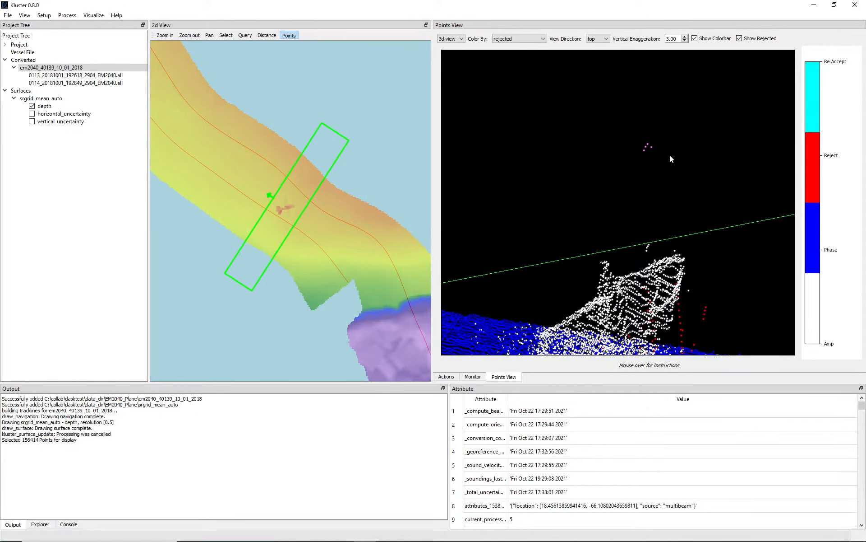
Show the queried soundings' attributes in the Explorer table and highlight each record in turn to locate its point in the 3D view
{"action": "left_click", "coordinate": [48, 524]}
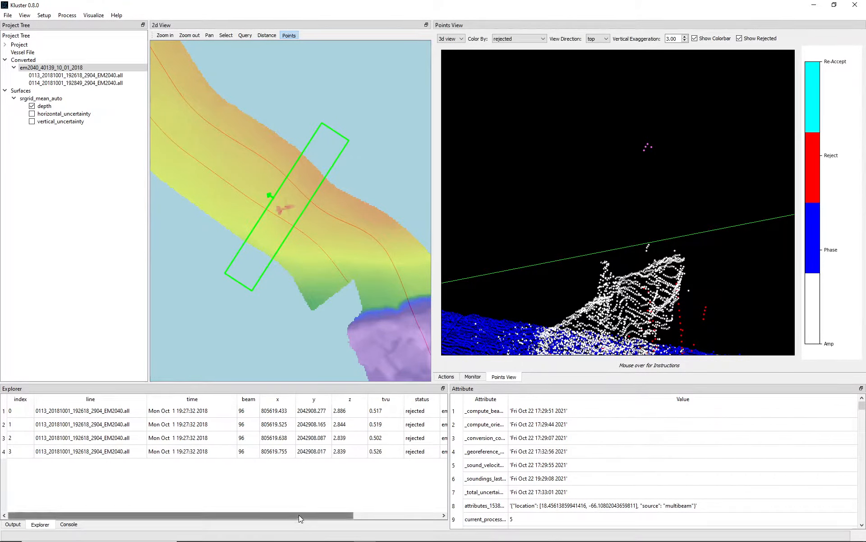
{"action": "left_click_drag", "start_coordinate": [299, 515], "coordinate": [365, 516]}
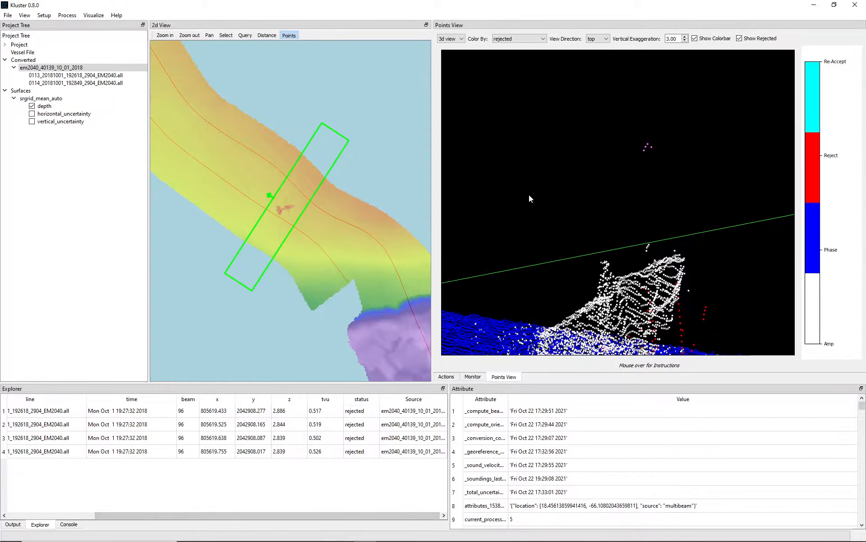
{"action": "left_click", "coordinate": [299, 411]}
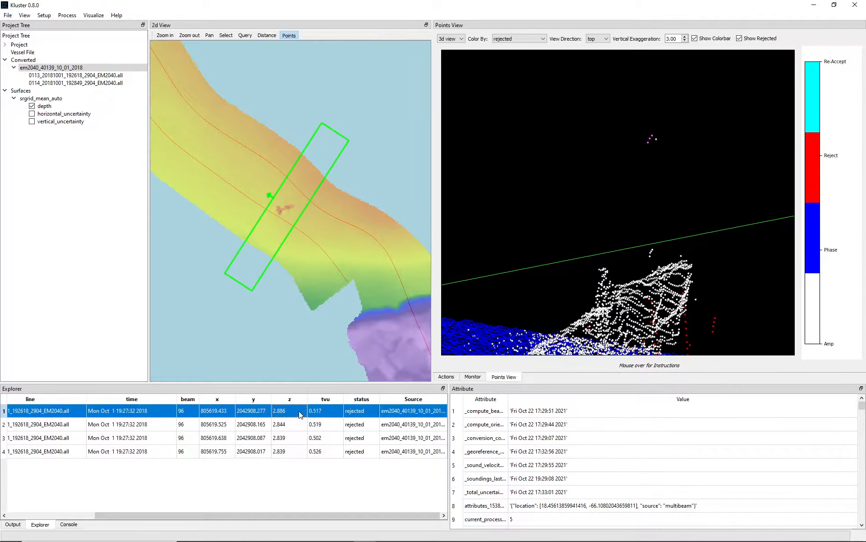
{"action": "left_click", "coordinate": [297, 424]}
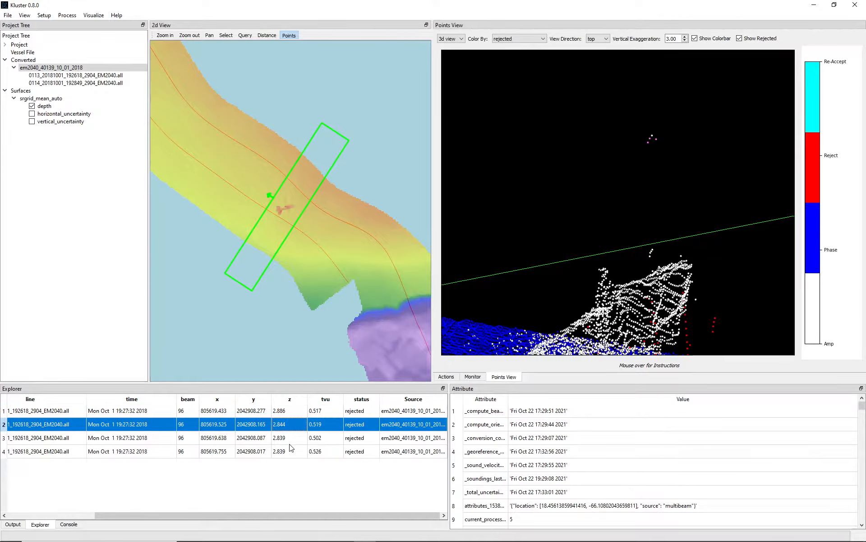
{"action": "left_click", "coordinate": [291, 439]}
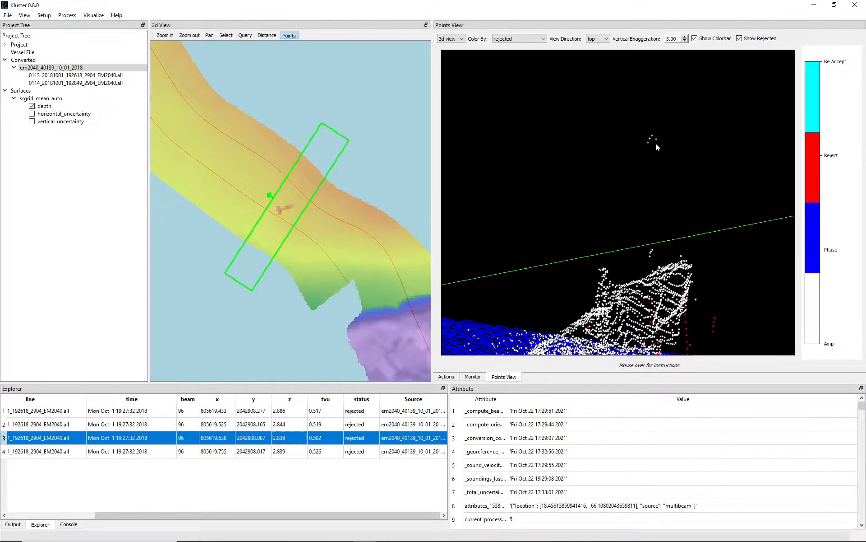
{"action": "left_click", "coordinate": [303, 451]}
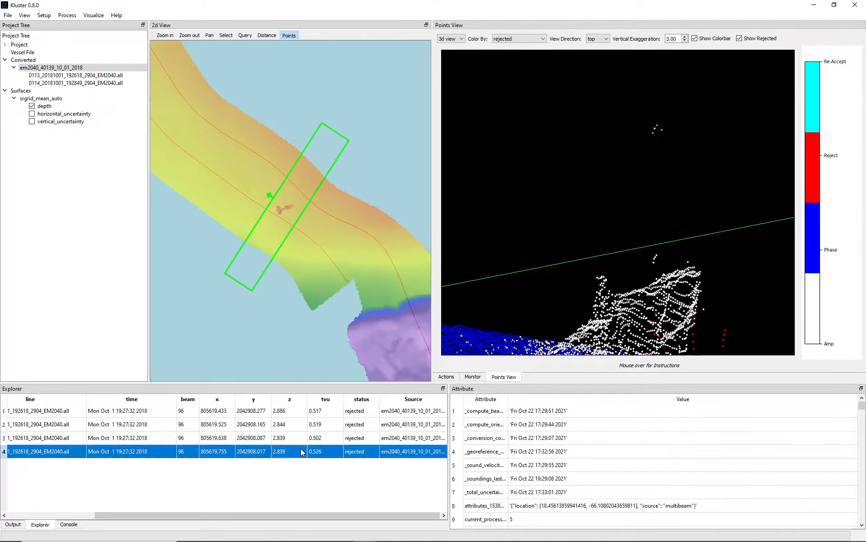
{"action": "left_click", "coordinate": [294, 415]}
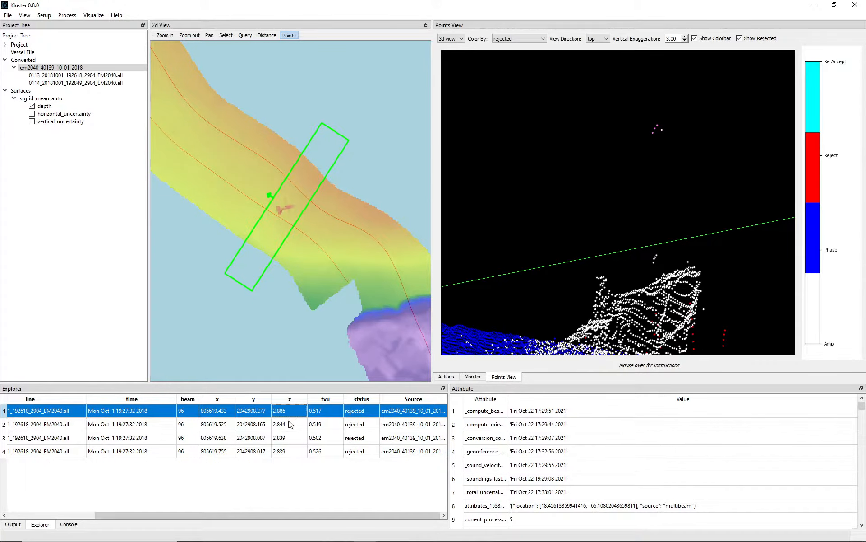
{"action": "left_click", "coordinate": [287, 425]}
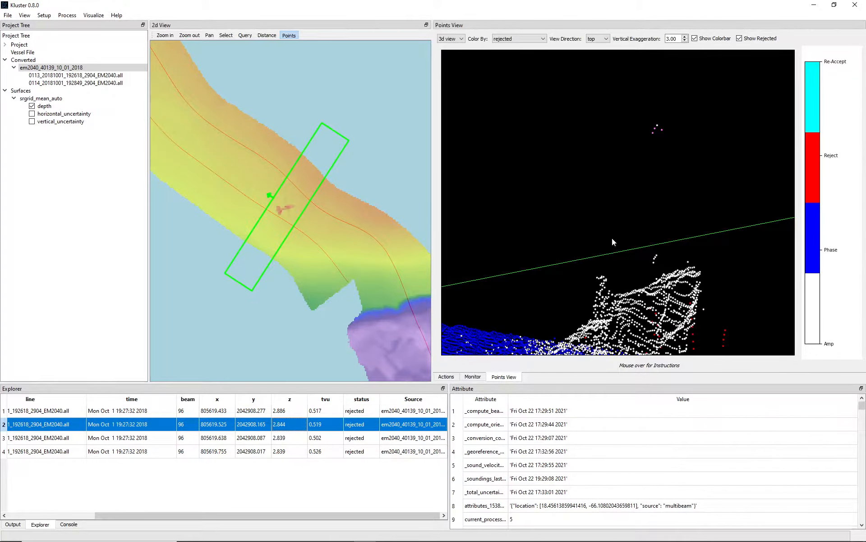
Deselect the highlighted record in the Explorer table and clear the query on the isolated cluster above the structure
{"action": "left_click", "coordinate": [690, 192]}
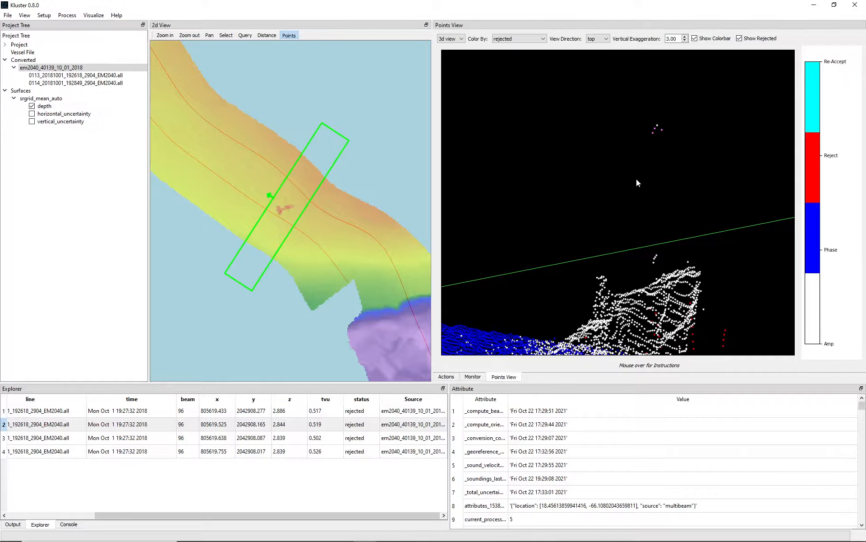
{"action": "left_click_drag", "start_coordinate": [636, 179], "coordinate": [656, 352]}
{"action": "mouse_move", "coordinate": [657, 369]}
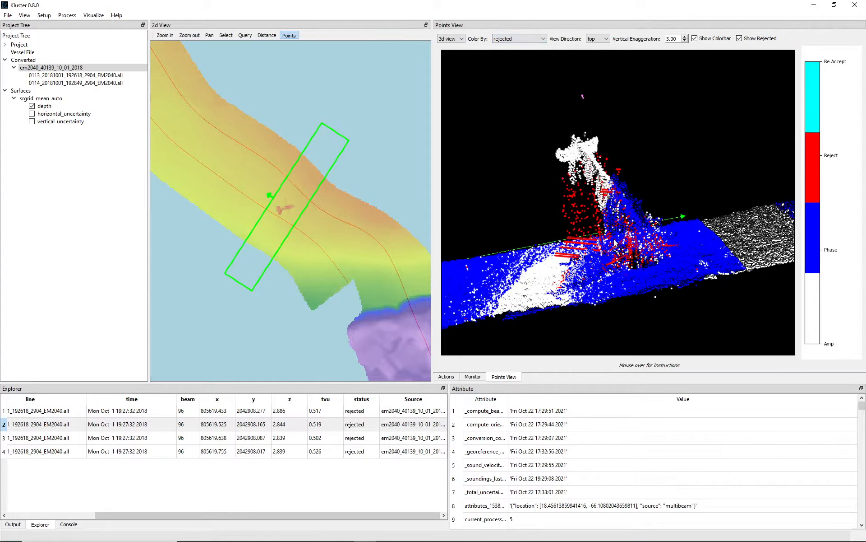
{"action": "left_click_drag", "start_coordinate": [592, 220], "coordinate": [612, 218]}
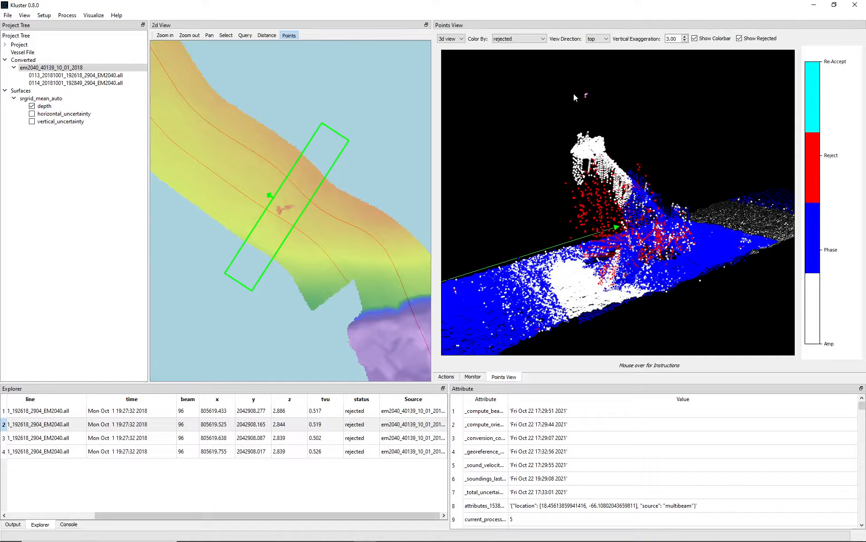
{"action": "left_click", "coordinate": [634, 104], "text": "ctrl"}
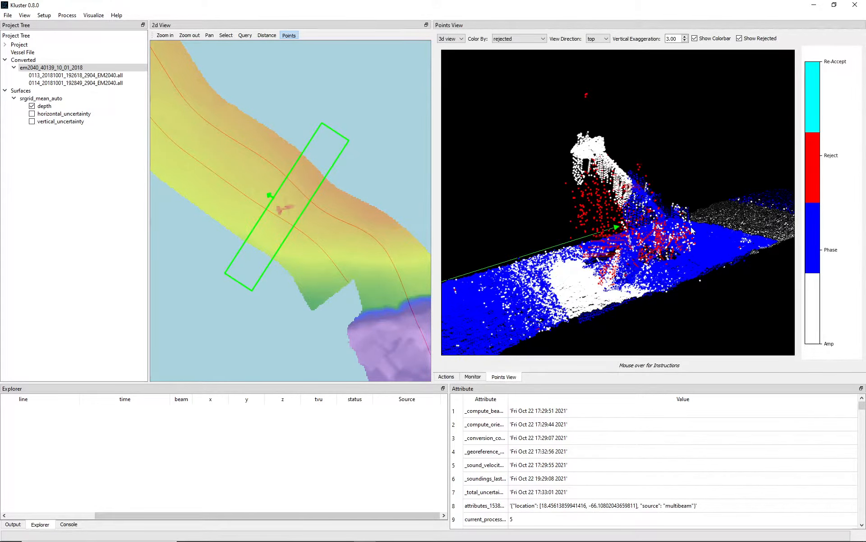
Mark the accepted soundings hanging beneath the top end of the structure as rejected
{"action": "left_click_drag", "start_coordinate": [693, 232], "coordinate": [592, 161]}
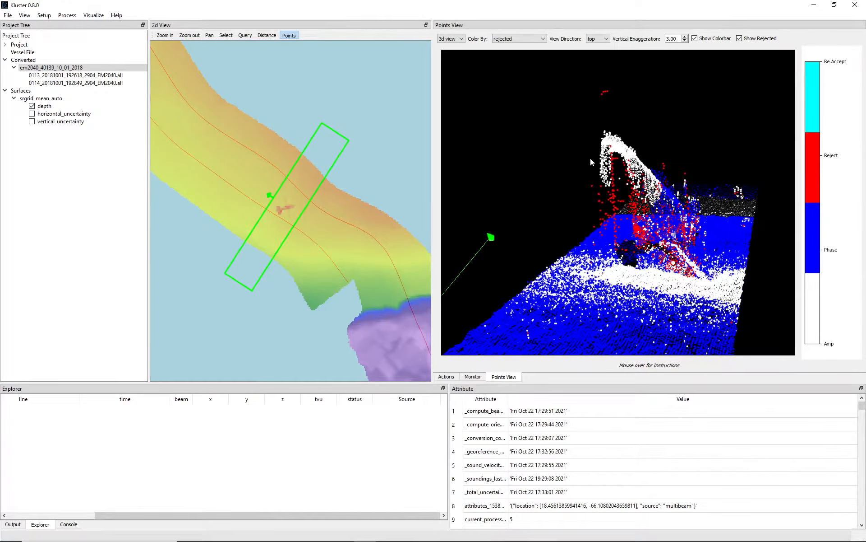
{"action": "left_click_drag", "start_coordinate": [594, 154], "coordinate": [617, 201], "text": "alt"}
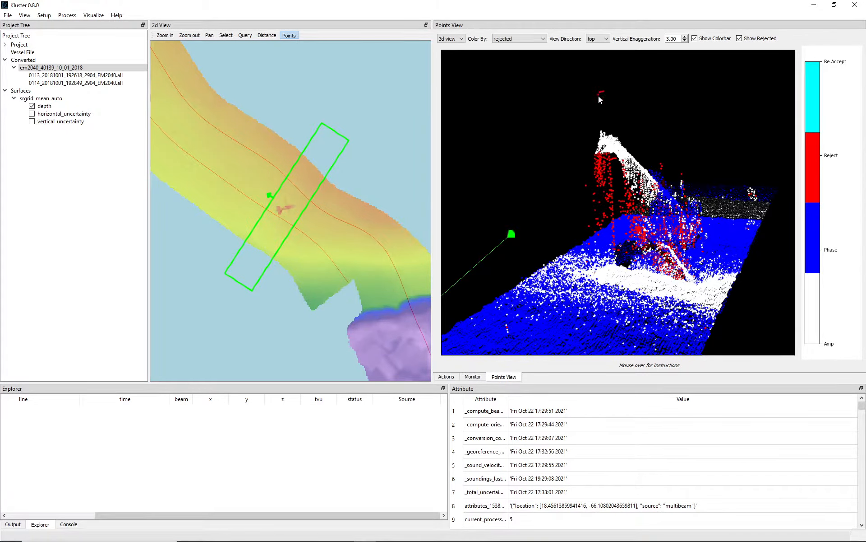
{"action": "mouse_move", "coordinate": [588, 107]}
{"action": "left_mouse_down"}
{"action": "mouse_move", "coordinate": [573, 128]}
{"action": "mouse_move", "coordinate": [583, 124]}
{"action": "left_mouse_up"}
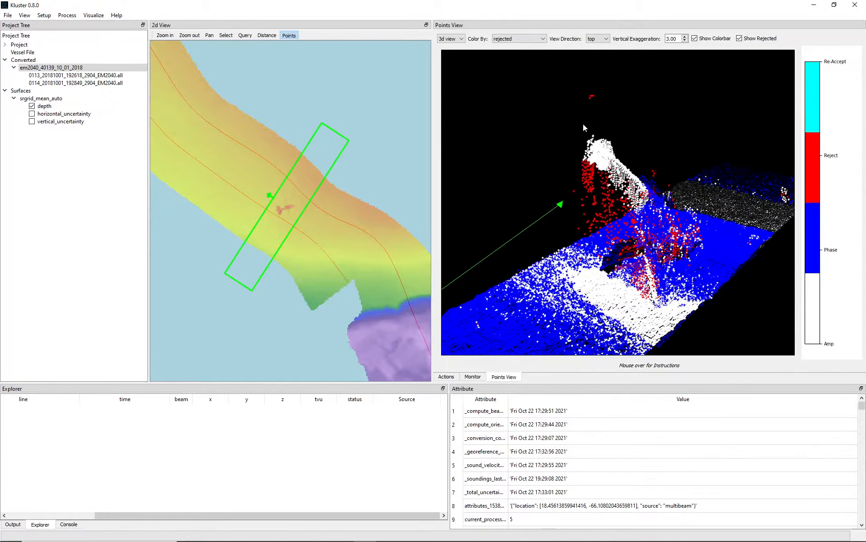
Re-accept the isolated rejected cluster above the structure and a patch of rejected soundings beneath its top end
{"action": "left_click_drag", "start_coordinate": [576, 90], "coordinate": [656, 121], "text": "alt"}
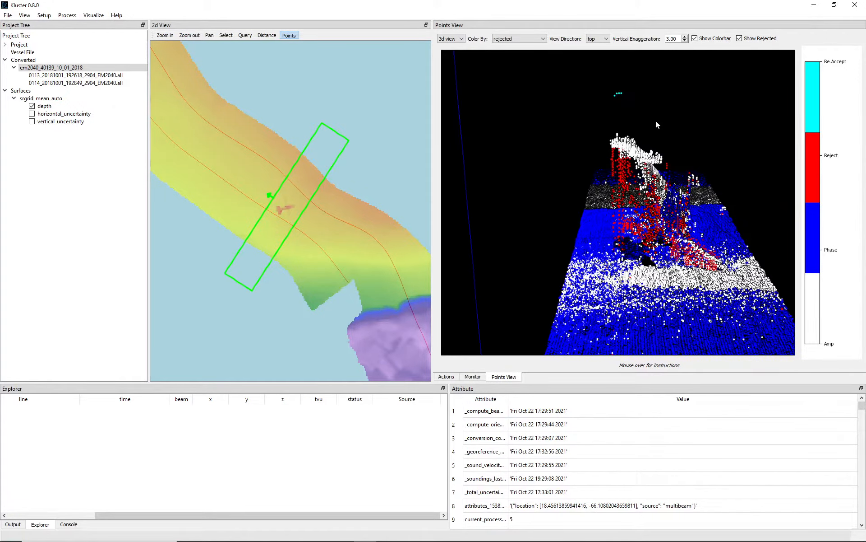
{"action": "mouse_move", "coordinate": [598, 164]}
{"action": "left_mouse_down", "text": "alt"}
{"action": "mouse_move", "coordinate": [622, 178]}
{"action": "mouse_move", "coordinate": [570, 131]}
{"action": "left_mouse_up", "text": "alt"}
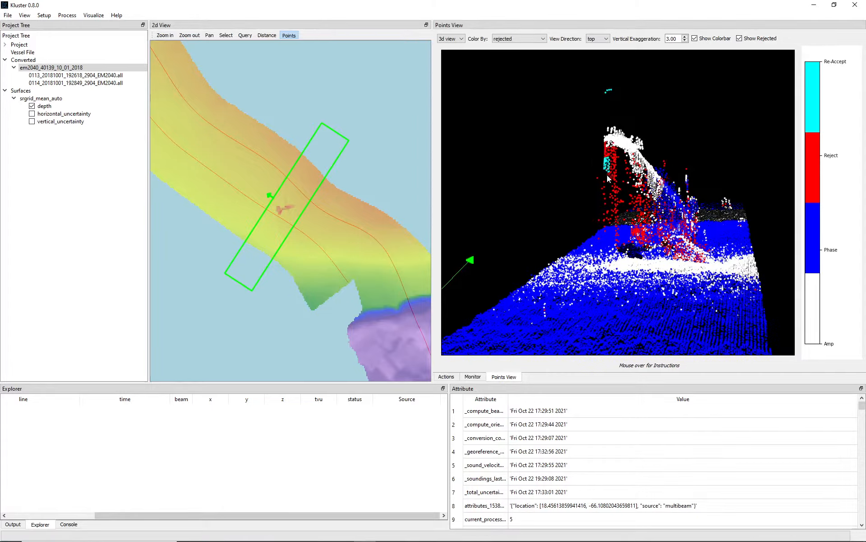
{"action": "mouse_move", "coordinate": [608, 175]}
{"action": "left_mouse_down"}
{"action": "mouse_move", "coordinate": [580, 161]}
{"action": "mouse_move", "coordinate": [618, 167]}
{"action": "left_mouse_up"}
{"action": "left_click_drag", "start_coordinate": [701, 175], "coordinate": [653, 168]}
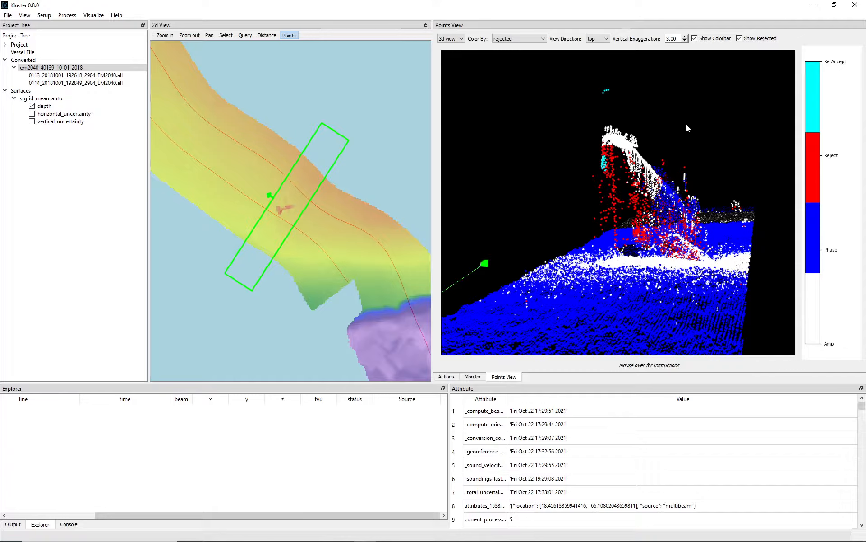
Undo the cleaning edits to the soundings and review the Points View instructions for querying, cleaning and accepting points
{"action": "key", "text": "ctrl+z"}
{"action": "key", "text": "ctrl+z"}
{"action": "left_click_drag", "start_coordinate": [736, 136], "coordinate": [706, 145]}
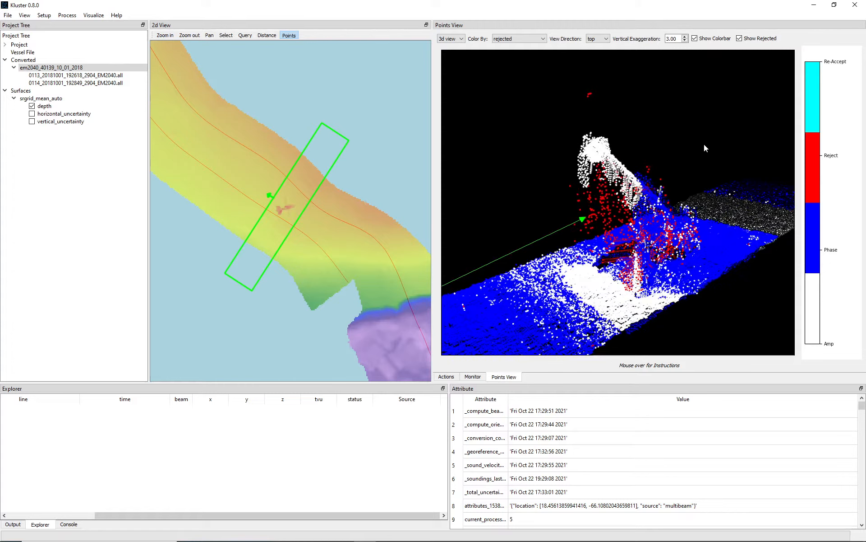
{"action": "mouse_move", "coordinate": [640, 368]}
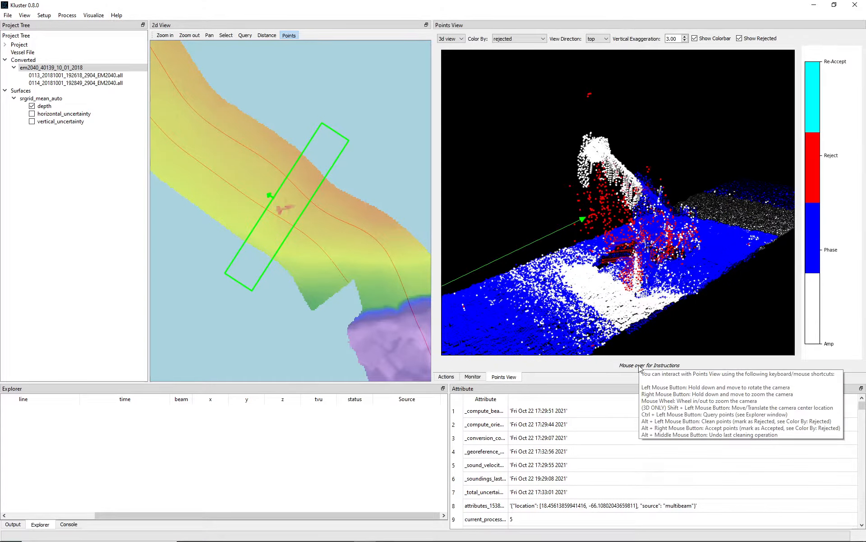
{"action": "left_click_drag", "start_coordinate": [689, 169], "coordinate": [559, 110]}
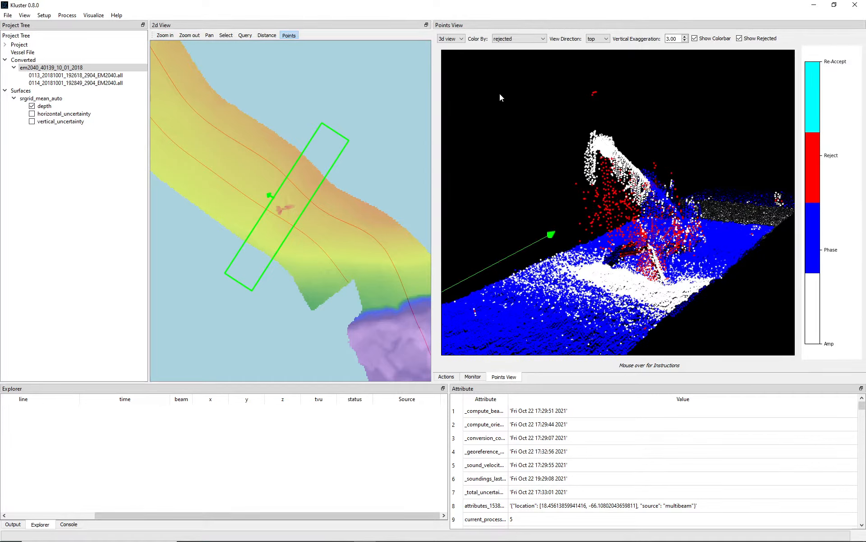
{"action": "left_click_drag", "start_coordinate": [554, 92], "coordinate": [723, 142]}
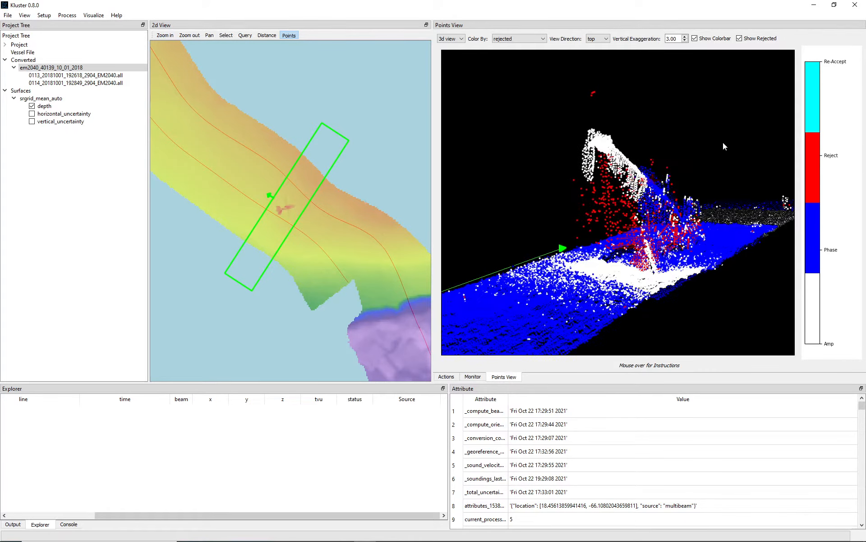
Hide the rejected soundings and examine the remaining accepted points around the structure
{"action": "left_click", "coordinate": [740, 39]}
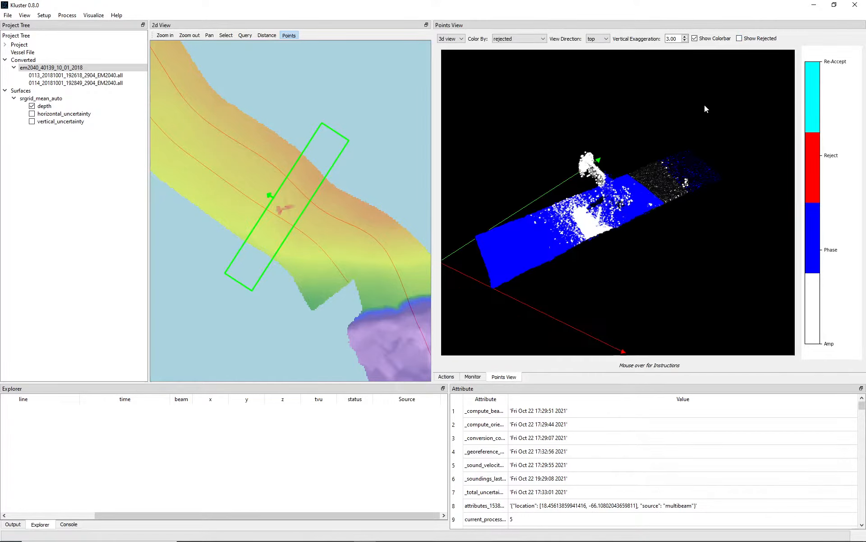
{"action": "left_click_drag", "start_coordinate": [705, 105], "coordinate": [663, 107]}
{"action": "scroll", "coordinate": [607, 169], "scroll_direction": "up", "scroll_amount": 10}
{"action": "scroll", "coordinate": [662, 115], "scroll_direction": "down", "scroll_amount": 5}
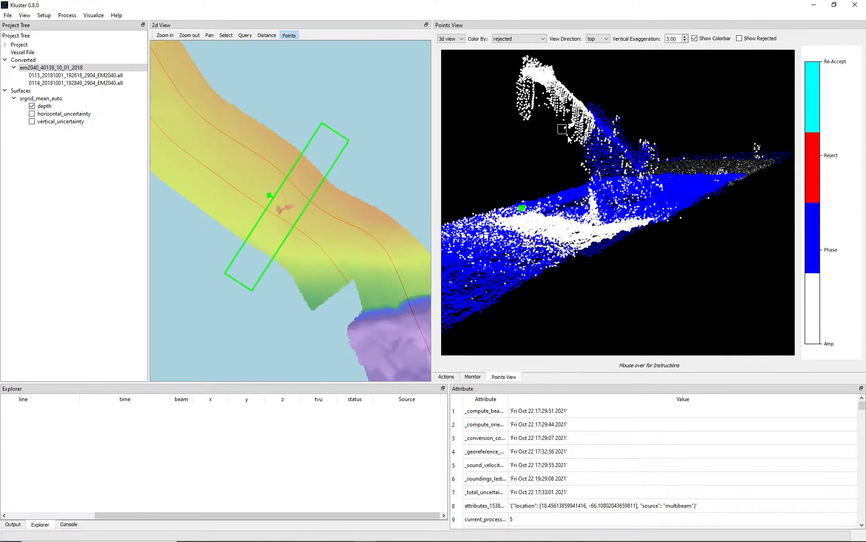
{"action": "mouse_move", "coordinate": [562, 147]}
{"action": "left_mouse_down"}
{"action": "mouse_move", "coordinate": [557, 126]}
{"action": "mouse_move", "coordinate": [570, 141]}
{"action": "left_mouse_up"}
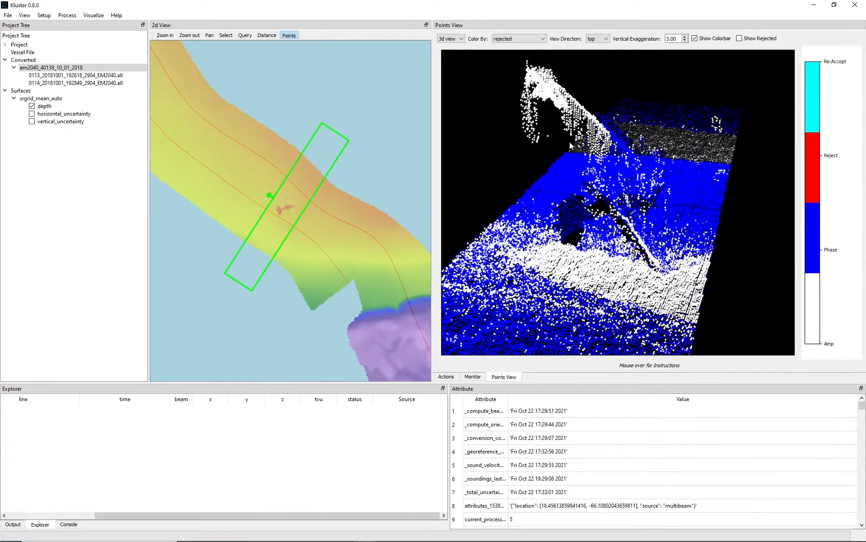
{"action": "left_click_drag", "start_coordinate": [683, 73], "coordinate": [623, 95]}
Color the soundings by vertical_uncertainty and examine the values along the structure and seafloor
{"action": "left_click", "coordinate": [507, 39]}
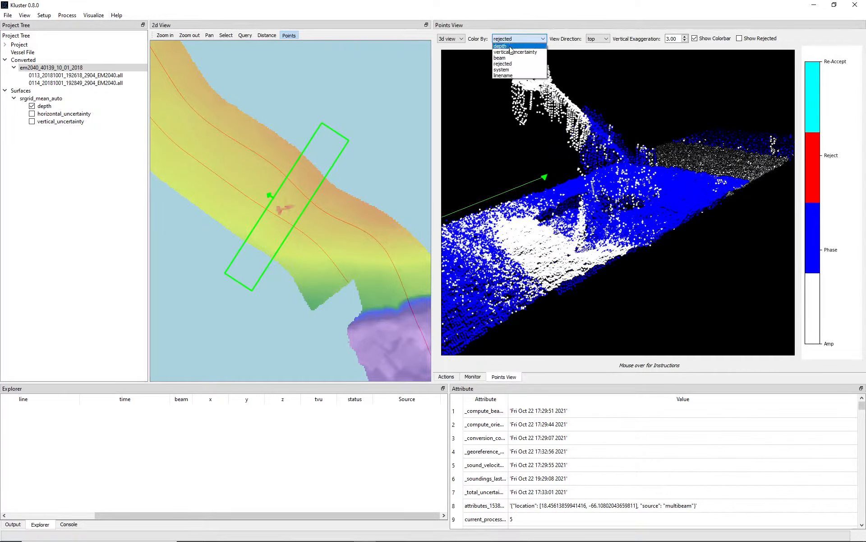
{"action": "left_click", "coordinate": [512, 52]}
{"action": "left_click_drag", "start_coordinate": [708, 124], "coordinate": [617, 199]}
{"action": "scroll", "coordinate": [646, 121], "scroll_direction": "up", "scroll_amount": 5}
{"action": "scroll", "coordinate": [617, 202], "scroll_direction": "up", "scroll_amount": 3}
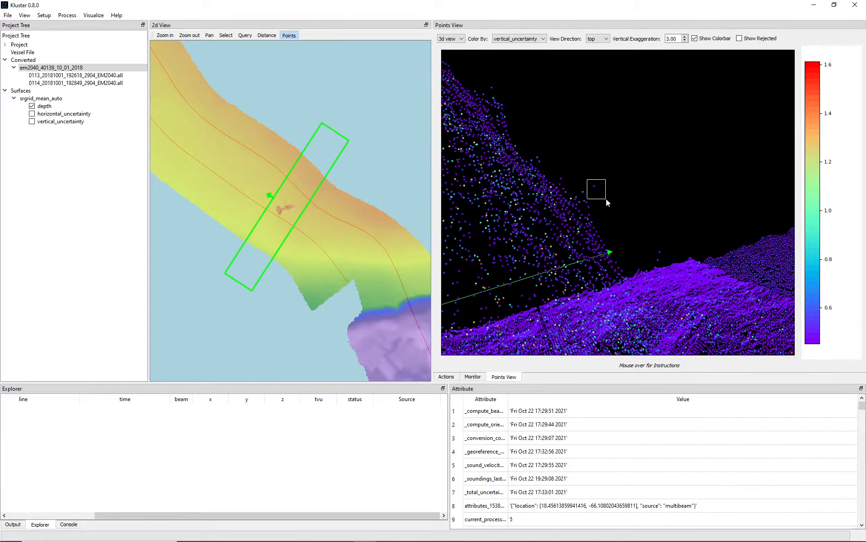
{"action": "left_click_drag", "start_coordinate": [606, 200], "coordinate": [619, 209]}
{"action": "scroll", "coordinate": [619, 209], "scroll_direction": "down", "scroll_amount": 3}
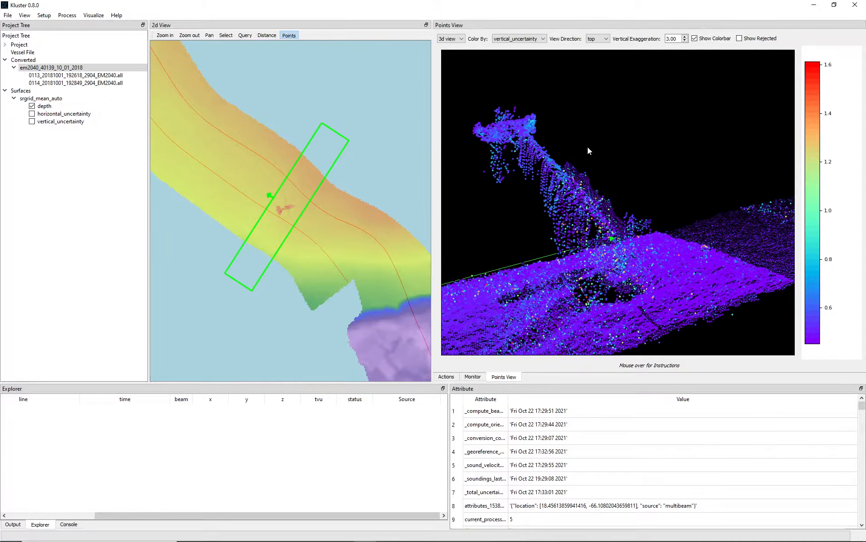
Show the rejected soundings again with the vertical uncertainty coloring
{"action": "left_click", "coordinate": [740, 39]}
{"action": "left_click_drag", "start_coordinate": [634, 189], "coordinate": [591, 172]}
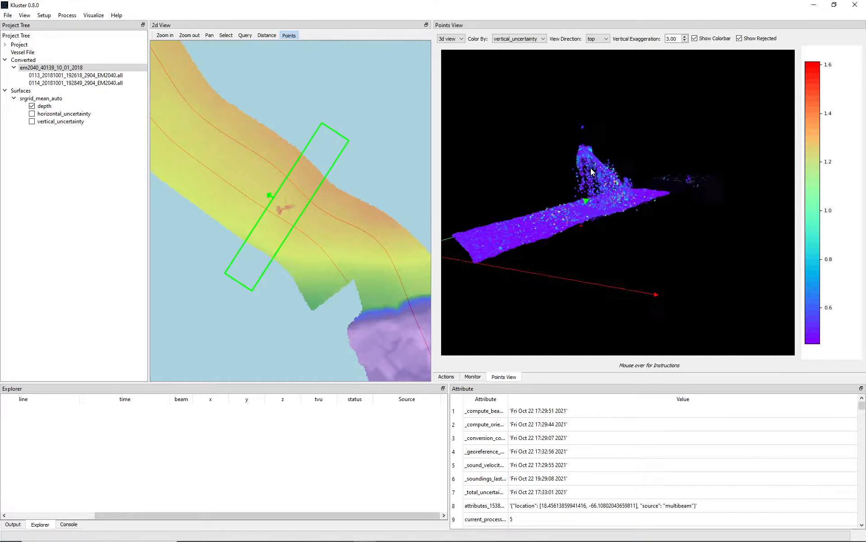
{"action": "scroll", "coordinate": [591, 168], "scroll_direction": "up", "scroll_amount": 3}
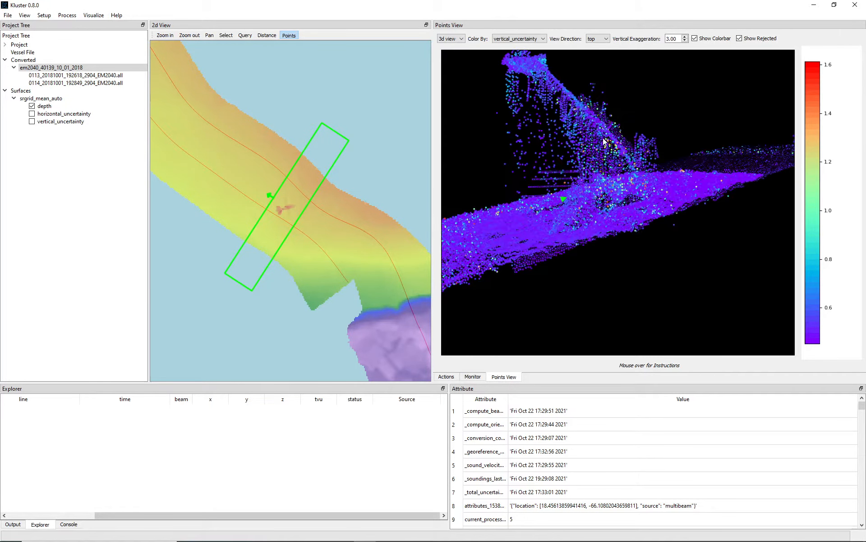
{"action": "left_click", "coordinate": [448, 39]}
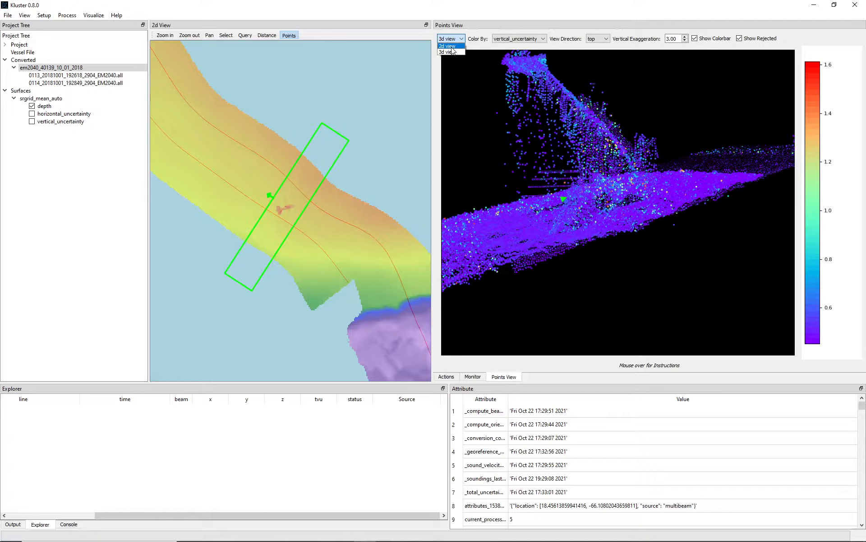
{"action": "left_click", "coordinate": [452, 51]}
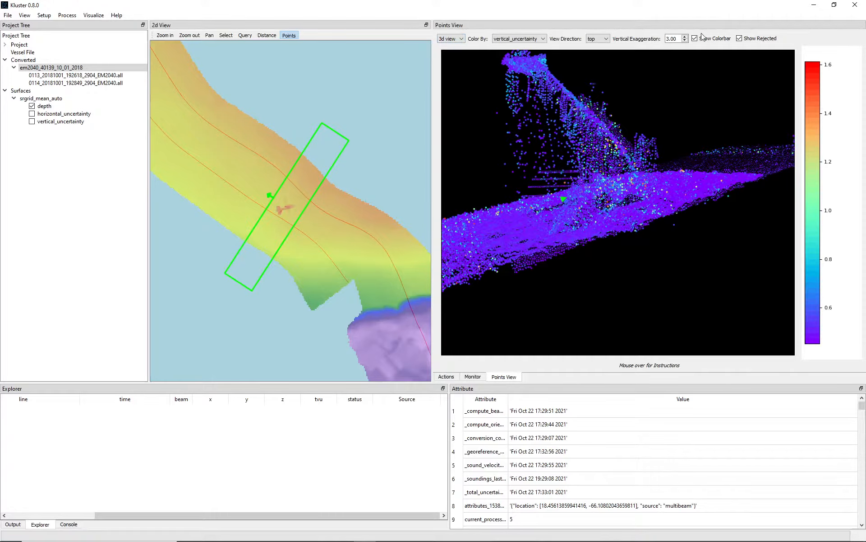
{"action": "scroll", "coordinate": [624, 115], "scroll_direction": "down", "scroll_amount": 3}
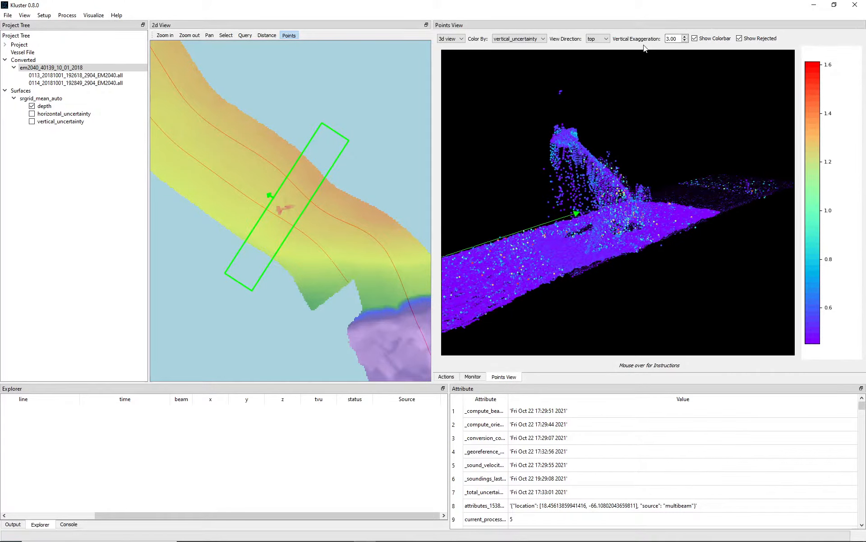
{"action": "left_click_drag", "start_coordinate": [683, 161], "coordinate": [682, 138]}
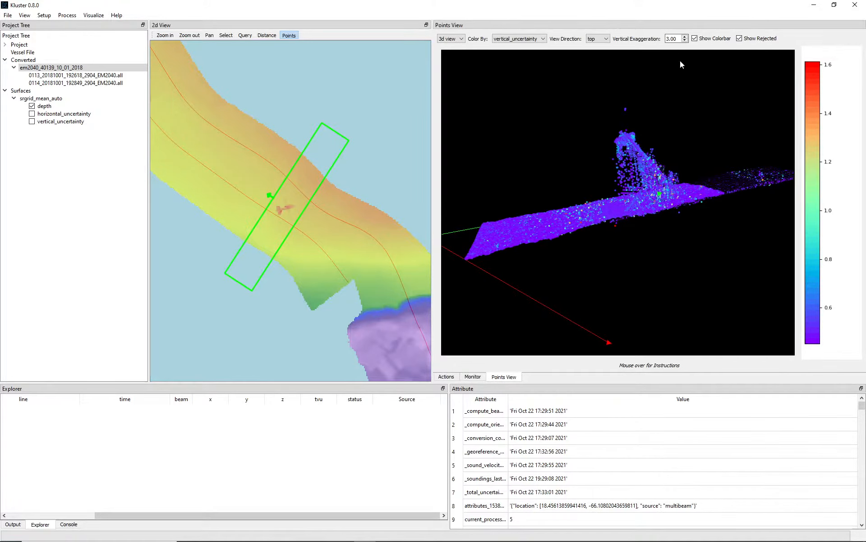
{"action": "left_click_drag", "start_coordinate": [648, 192], "coordinate": [630, 123]}
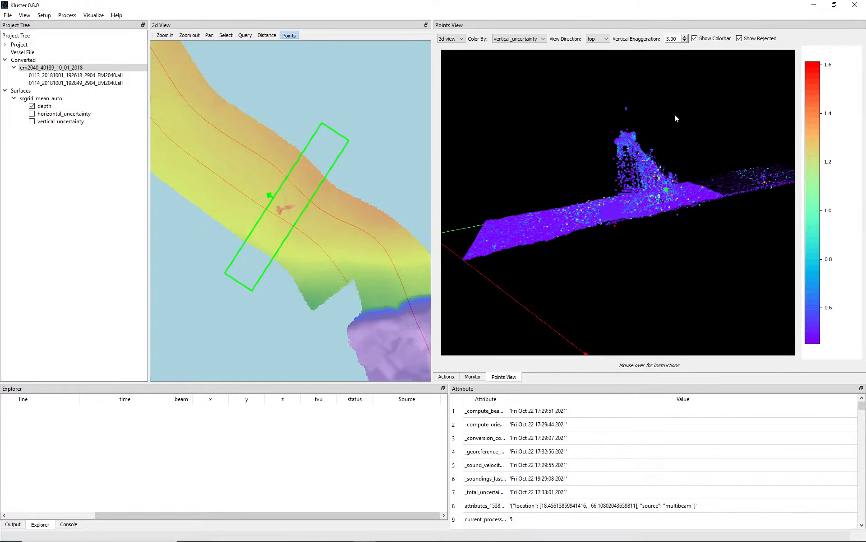
{"action": "left_click_drag", "start_coordinate": [699, 241], "coordinate": [704, 161]}
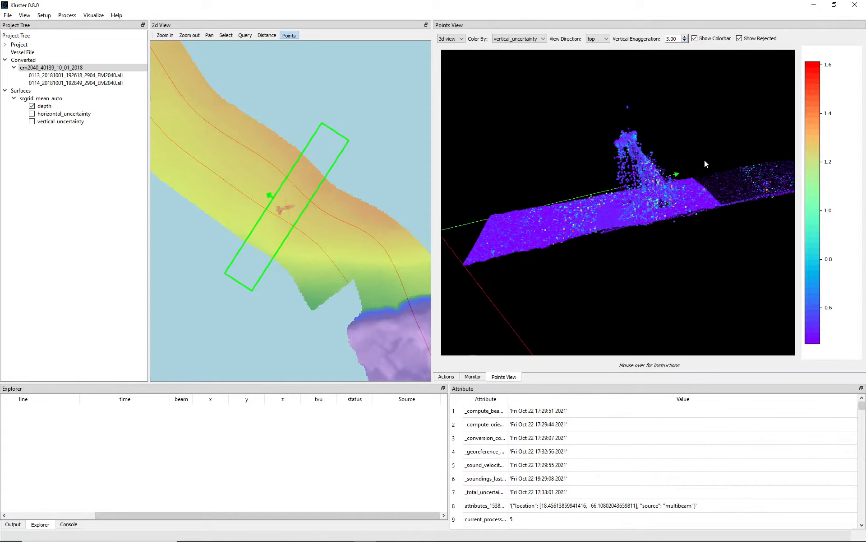
Raise the vertical exaggeration in stages through 4.50 to 7.00 and view the stretched structure from the side
{"action": "left_click", "coordinate": [685, 37]}
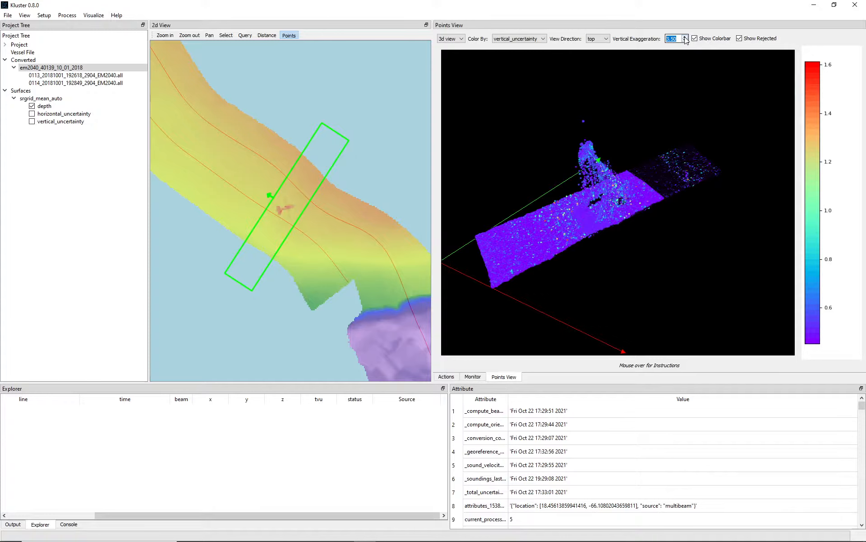
{"action": "left_click", "coordinate": [685, 37]}
{"action": "left_click", "coordinate": [685, 38]}
{"action": "left_click_drag", "start_coordinate": [710, 156], "coordinate": [704, 118]}
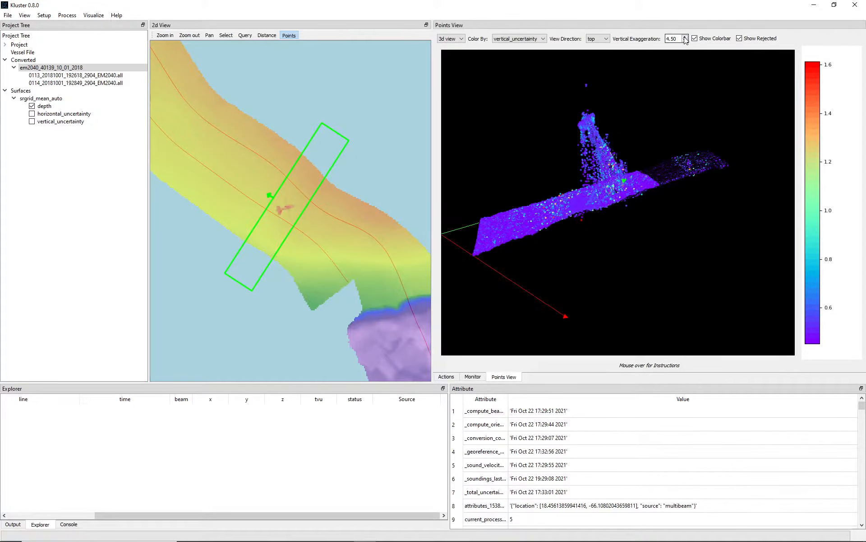
{"action": "left_click", "coordinate": [685, 38]}
{"action": "left_click", "coordinate": [685, 38]}
{"action": "left_click", "coordinate": [685, 38]}
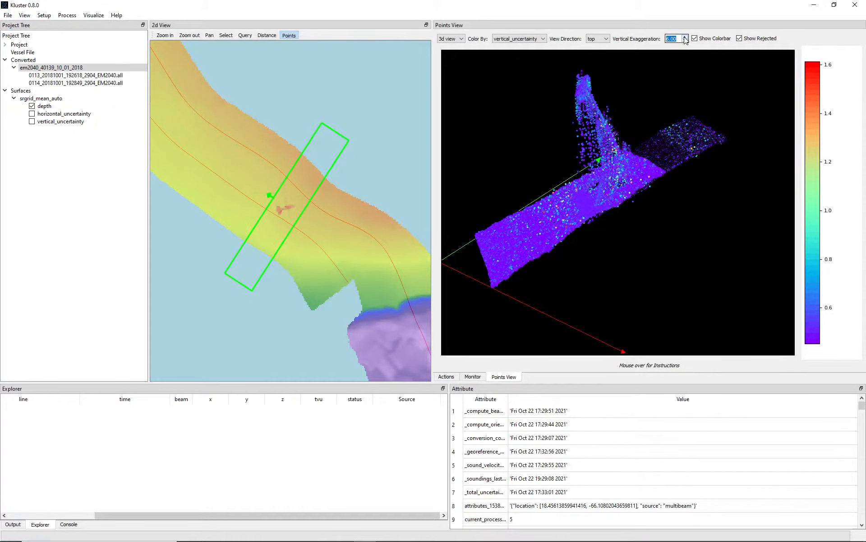
{"action": "left_click", "coordinate": [685, 38]}
{"action": "left_click_drag", "start_coordinate": [693, 110], "coordinate": [670, 95]}
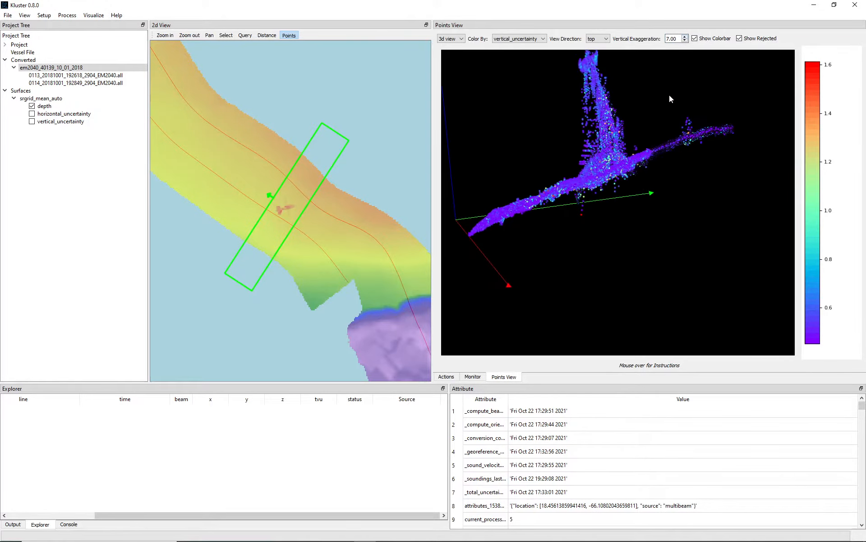
Lower the vertical exaggeration to 3.50 and view the structure from a low side angle
{"action": "left_click", "coordinate": [685, 38]}
{"action": "left_click", "coordinate": [685, 41]}
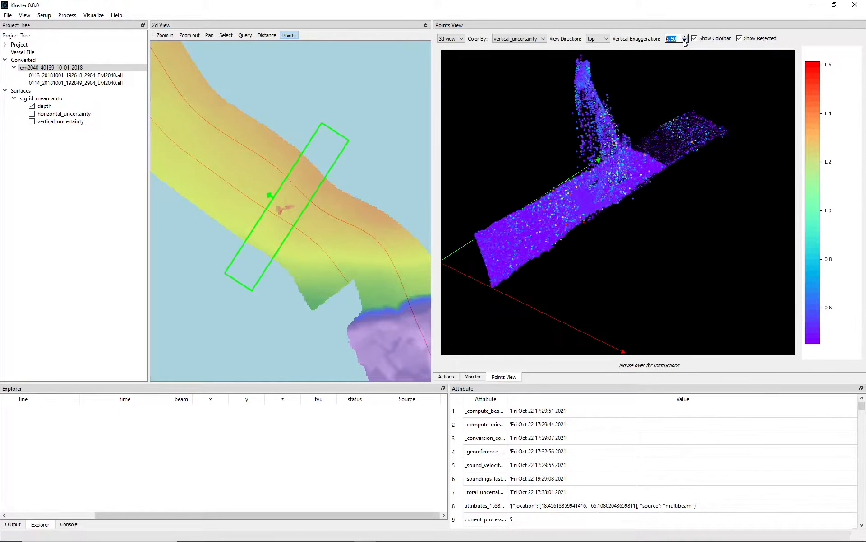
{"action": "left_click", "coordinate": [685, 41]}
{"action": "left_click", "coordinate": [685, 41]}
{"action": "left_click", "coordinate": [685, 43]}
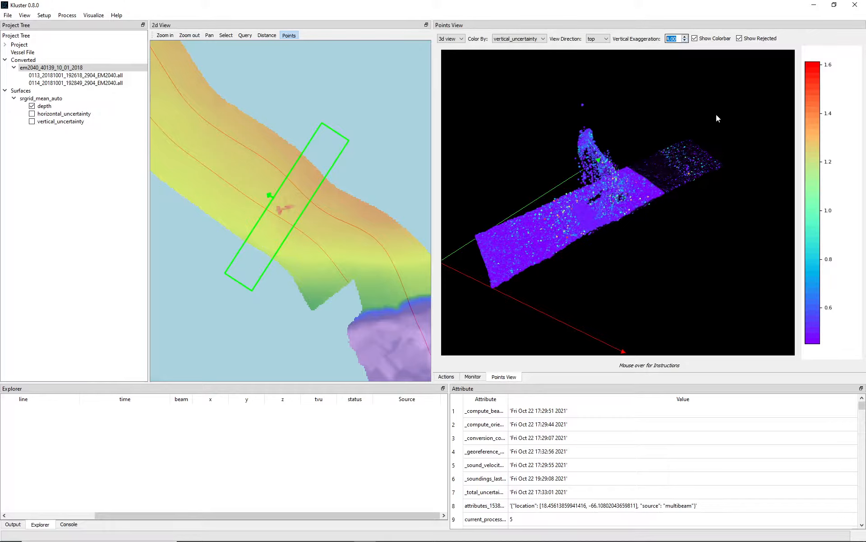
{"action": "left_click_drag", "start_coordinate": [717, 115], "coordinate": [697, 60]}
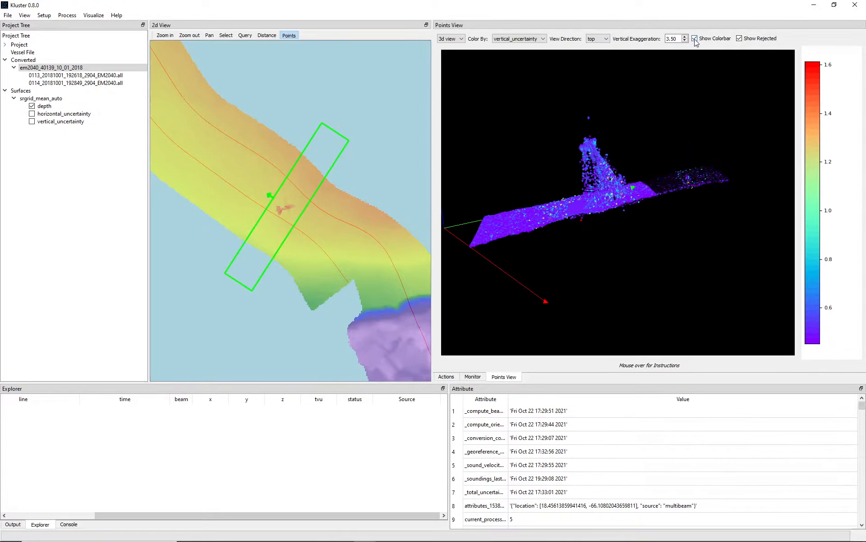
Lower the vertical exaggeration in stages through 3.00 and 2.00 to 1.00 and view the structure from low side angles
{"action": "left_click", "coordinate": [685, 41]}
{"action": "left_click_drag", "start_coordinate": [705, 119], "coordinate": [730, 97]}
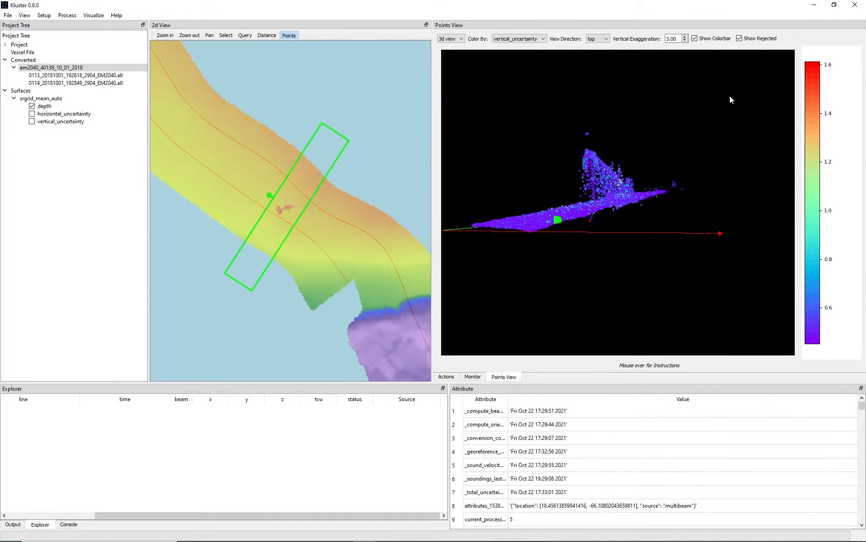
{"action": "left_click", "coordinate": [685, 41]}
{"action": "left_click", "coordinate": [685, 40]}
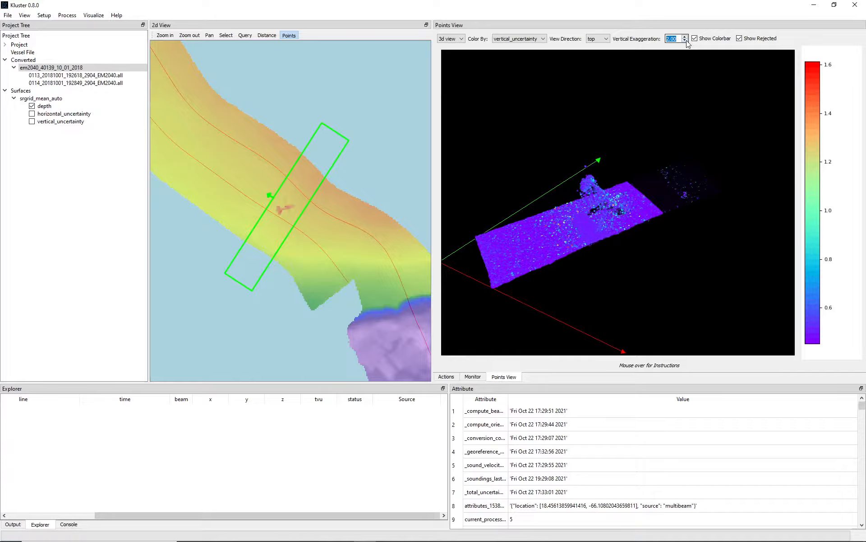
{"action": "left_click", "coordinate": [686, 41]}
{"action": "left_click_drag", "start_coordinate": [689, 118], "coordinate": [628, 202]}
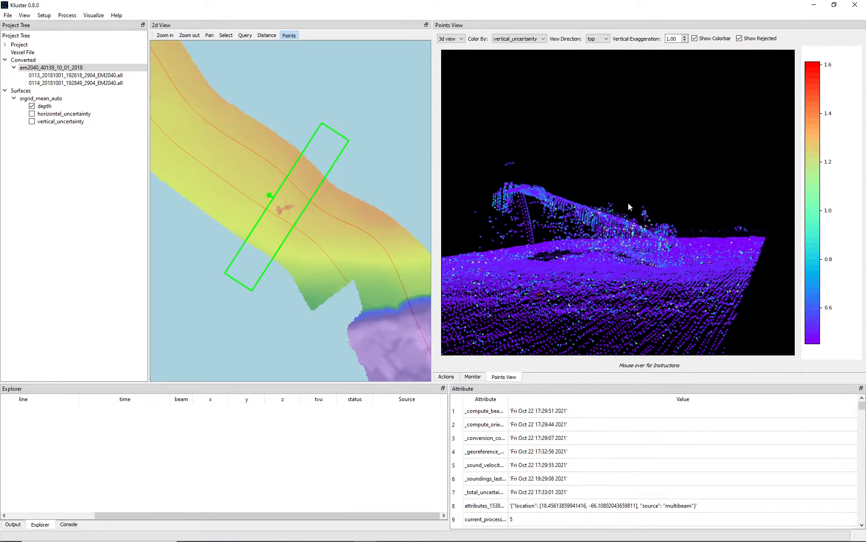
{"action": "mouse_move", "coordinate": [515, 254]}
{"action": "left_mouse_down"}
{"action": "mouse_move", "coordinate": [575, 248]}
{"action": "mouse_move", "coordinate": [532, 221]}
{"action": "mouse_move", "coordinate": [489, 227]}
{"action": "mouse_move", "coordinate": [569, 228]}
{"action": "mouse_move", "coordinate": [619, 205]}
{"action": "mouse_move", "coordinate": [648, 205]}
{"action": "mouse_move", "coordinate": [519, 241]}
{"action": "left_mouse_up"}
{"action": "left_click_drag", "start_coordinate": [580, 251], "coordinate": [662, 122]}
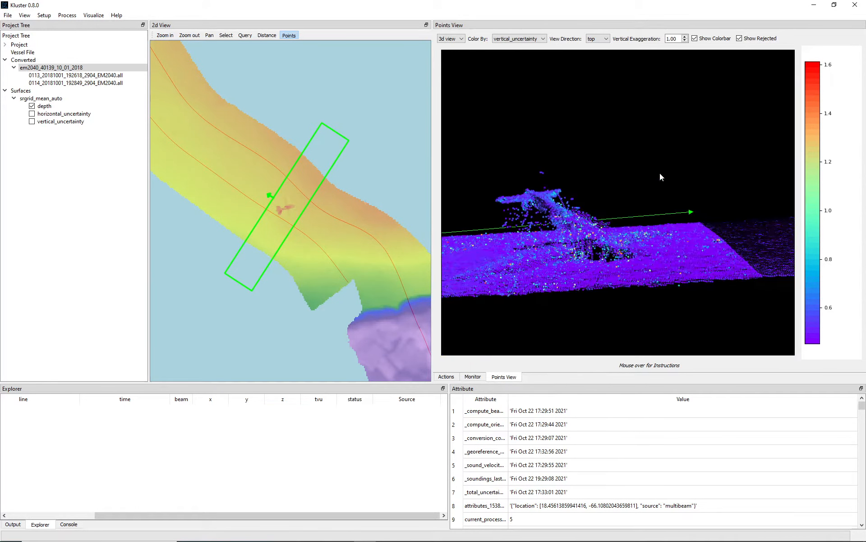
Raise the vertical exaggeration to 5.00 and switch the soundings display to 2d view
{"action": "left_click", "coordinate": [684, 37]}
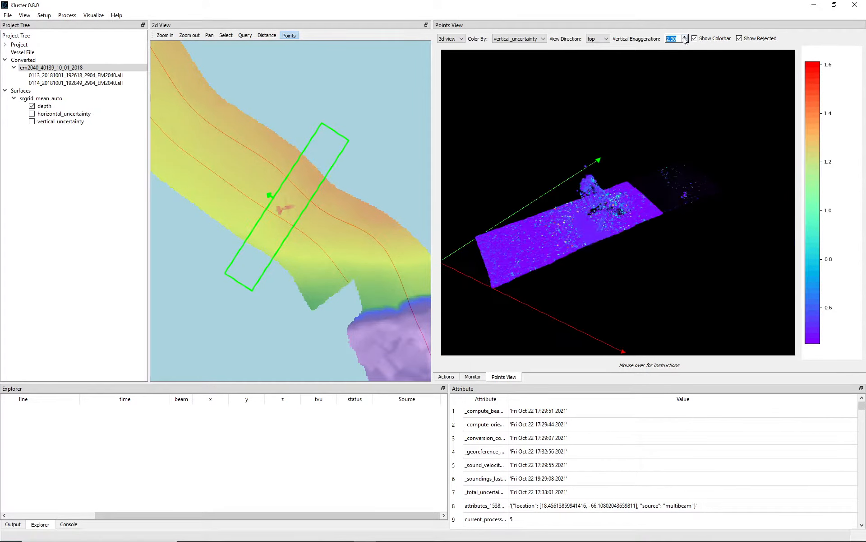
{"action": "left_click", "coordinate": [684, 37]}
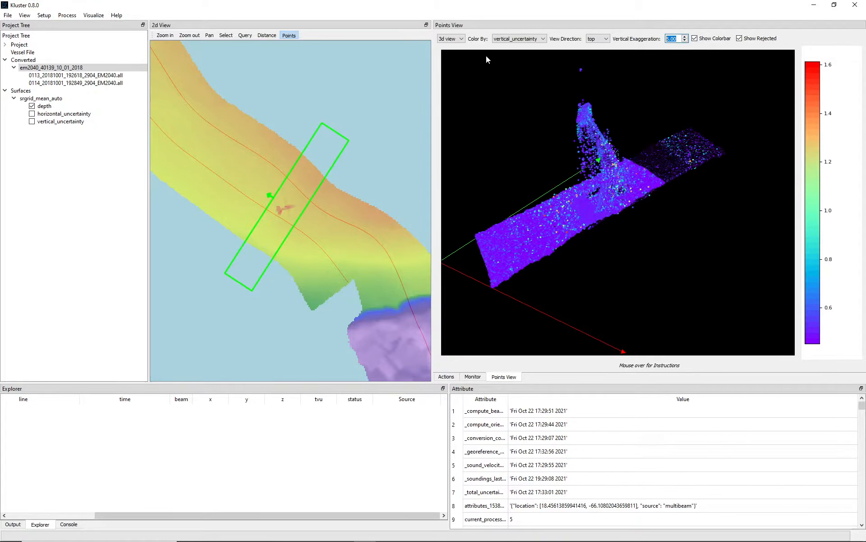
{"action": "left_click", "coordinate": [456, 40]}
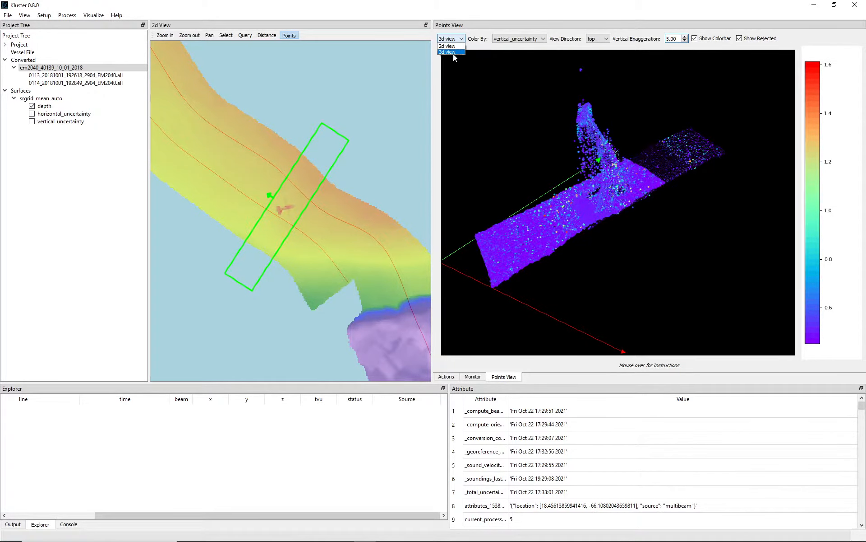
{"action": "left_click", "coordinate": [454, 46]}
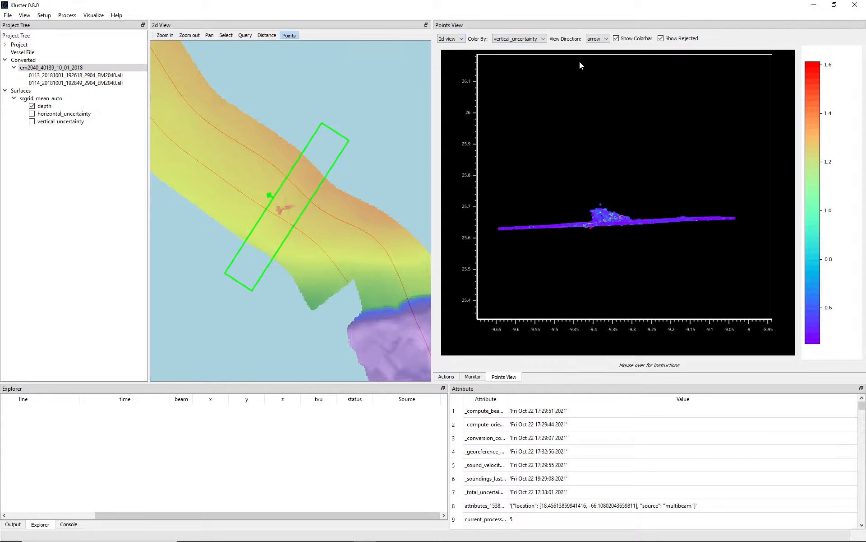
Compare the depth and rejected colorings of the soundings in the 2d view, ending with coloring by depth
{"action": "left_click", "coordinate": [542, 39]}
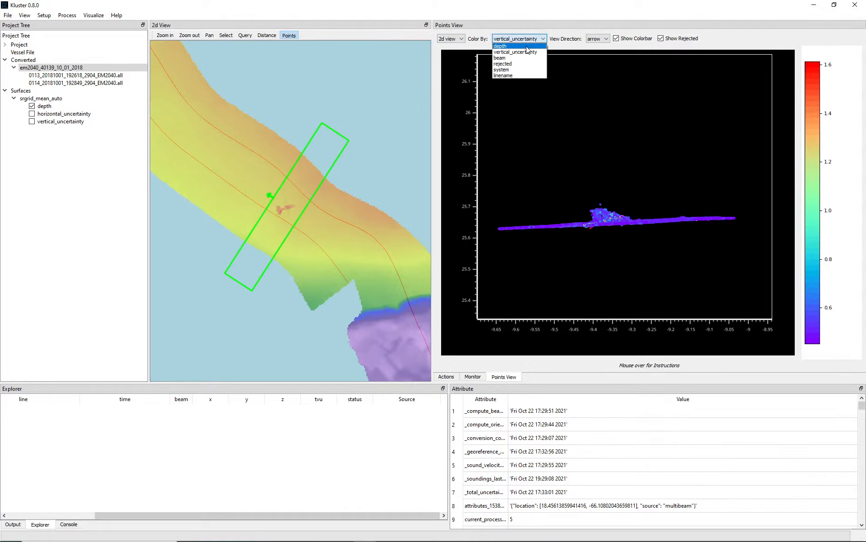
{"action": "left_click", "coordinate": [526, 47]}
{"action": "left_click", "coordinate": [539, 40]}
{"action": "left_click", "coordinate": [514, 64]}
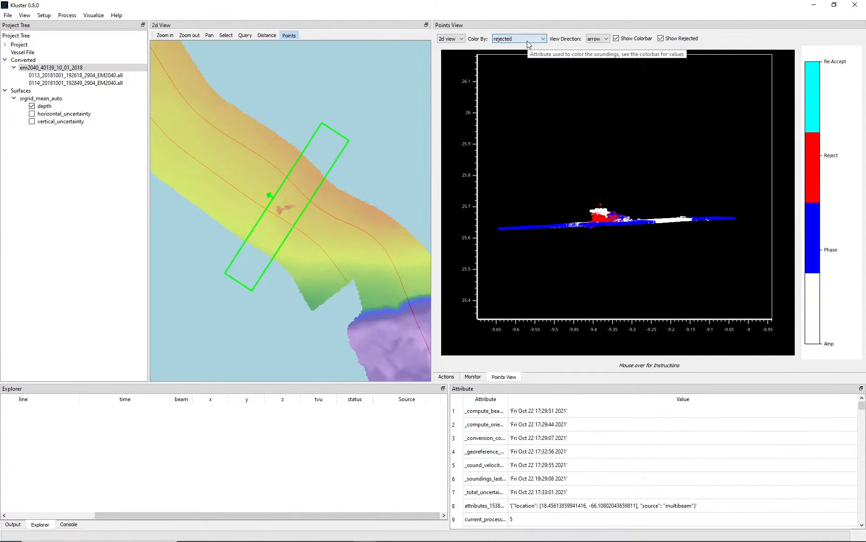
{"action": "left_click", "coordinate": [527, 40]}
{"action": "left_click", "coordinate": [524, 75]}
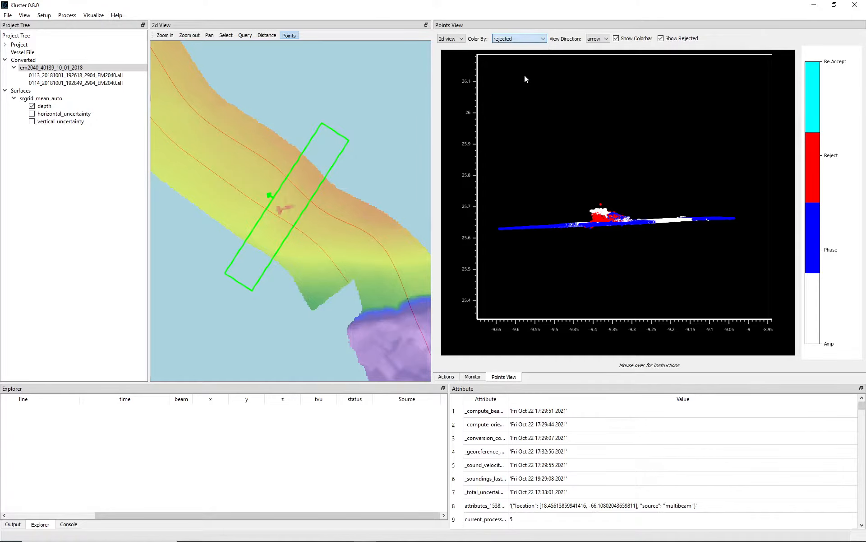
{"action": "left_click", "coordinate": [541, 39]}
{"action": "left_click", "coordinate": [524, 47]}
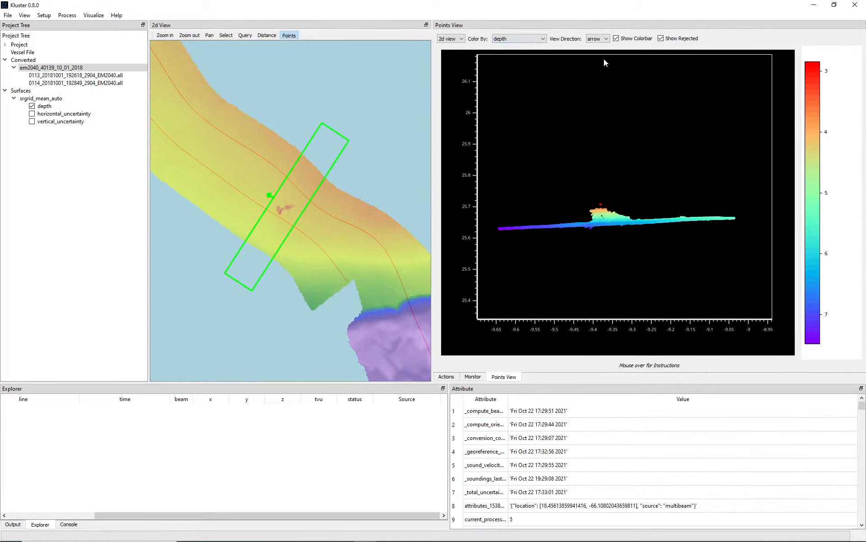
View the 2D soundings in the north and east view directions and return the view direction to arrow
{"action": "left_click", "coordinate": [602, 41]}
{"action": "left_click", "coordinate": [595, 46]}
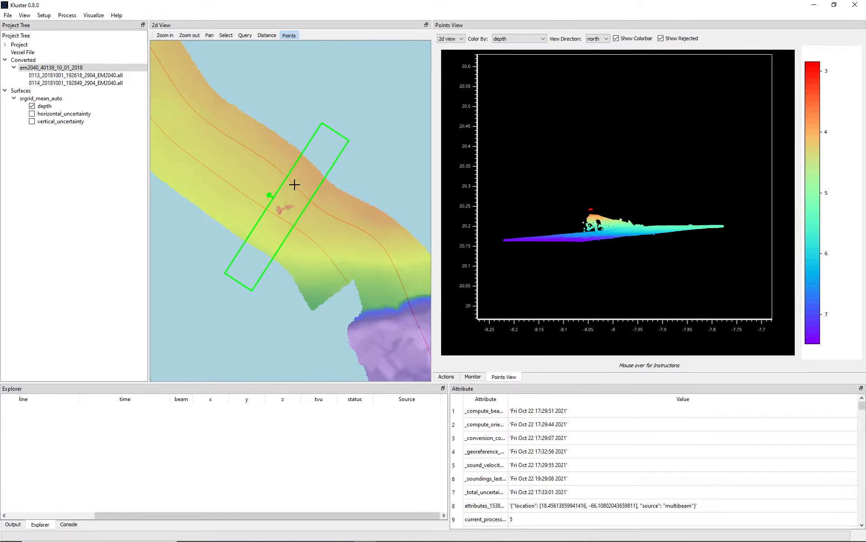
{"action": "mouse_move", "coordinate": [607, 41]}
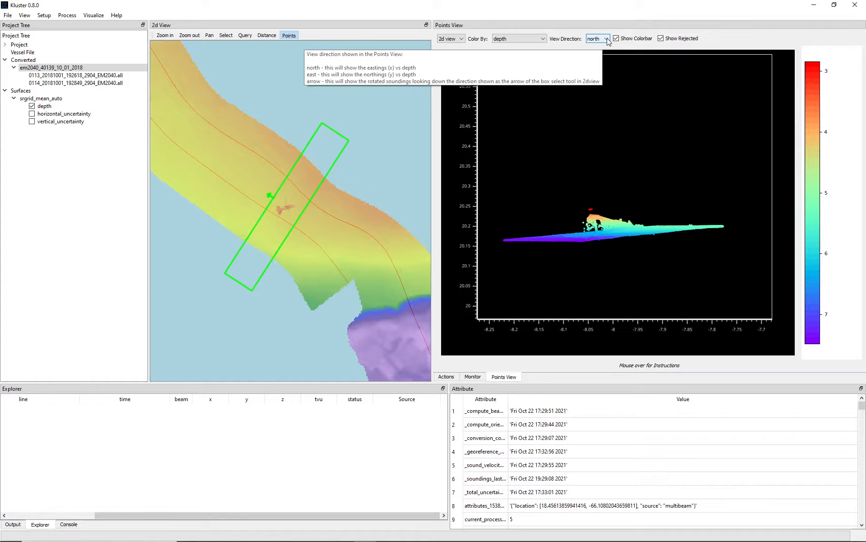
{"action": "left_click", "coordinate": [607, 39]}
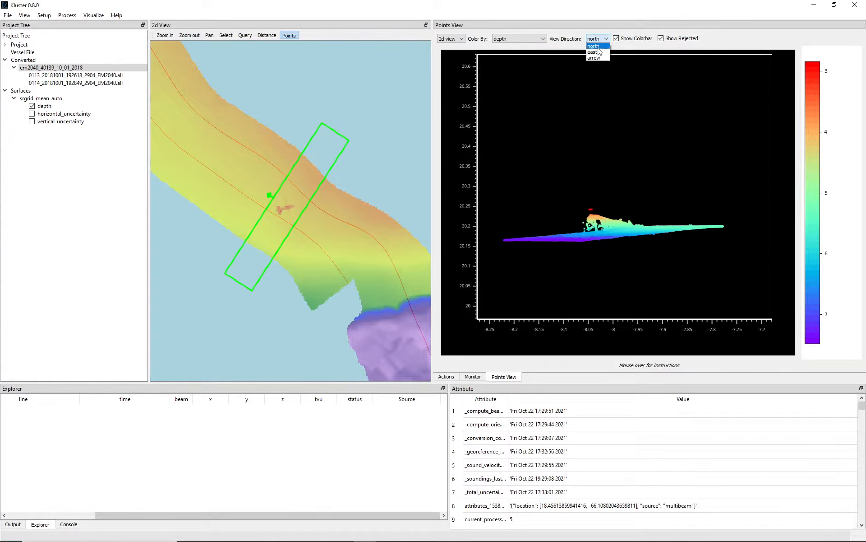
{"action": "left_click", "coordinate": [598, 50]}
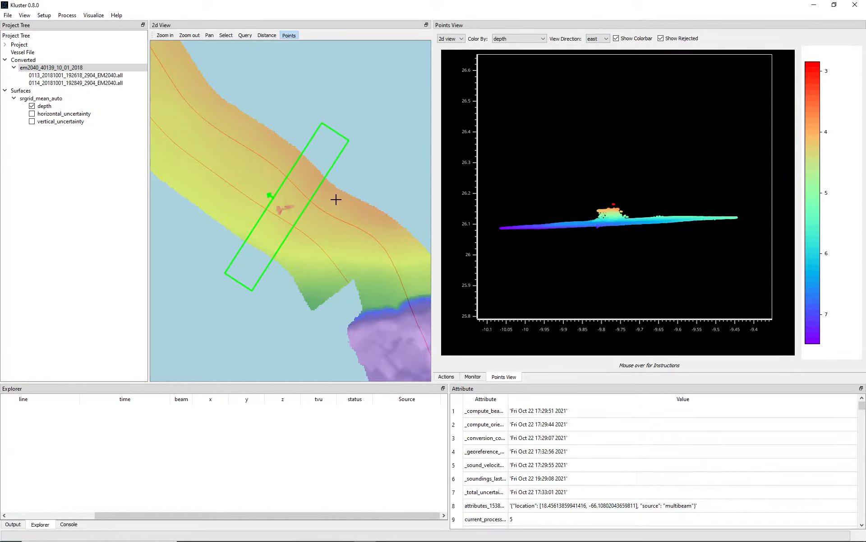
{"action": "left_click", "coordinate": [602, 40]}
{"action": "left_click", "coordinate": [594, 59]}
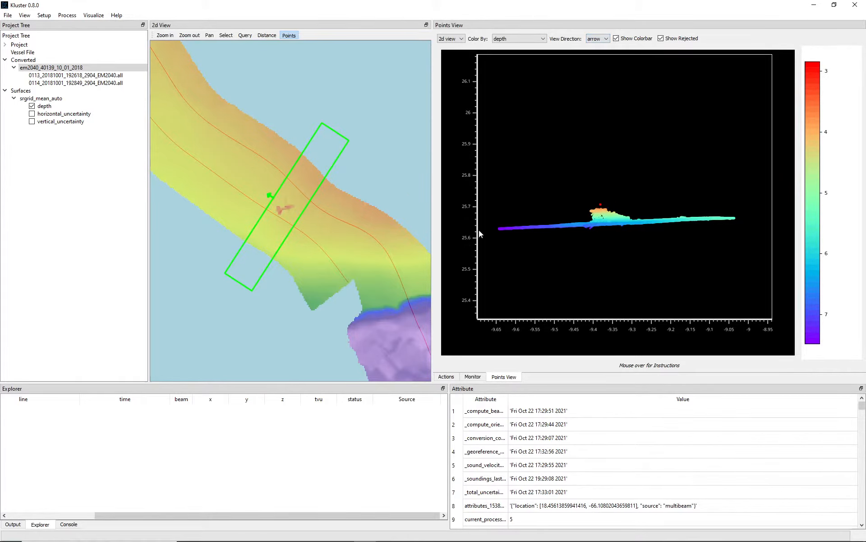